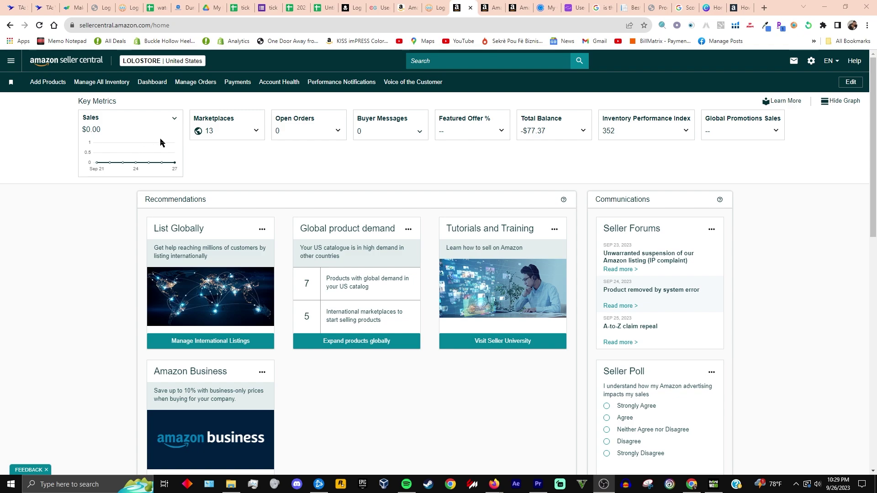
# Open the main navigation menu and review the options under Catalog, Inventory, Pricing and Orders.
pyautogui.moveTo(163, 167)
pyautogui.moveTo(547, 190)
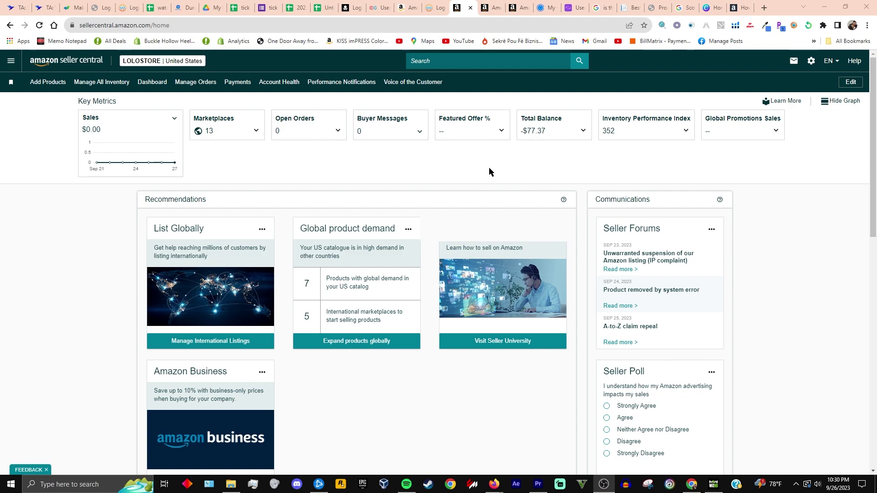
pyautogui.click(17, 67)
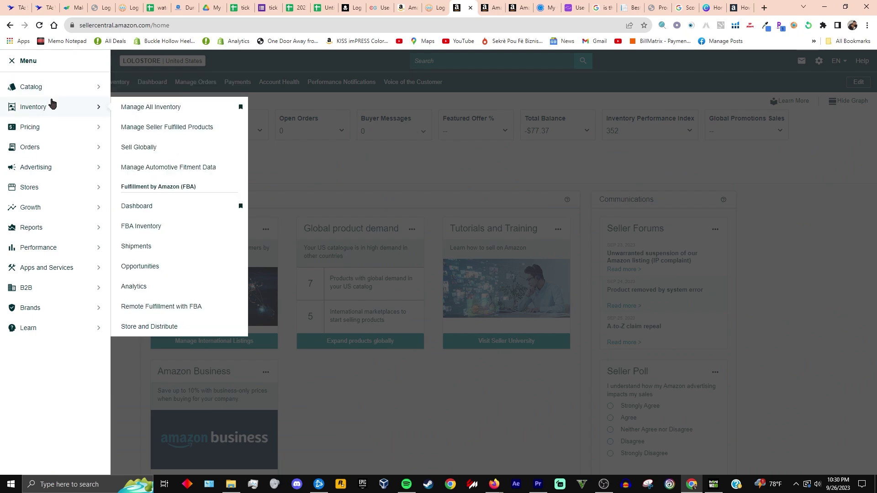
pyautogui.moveTo(65, 86)
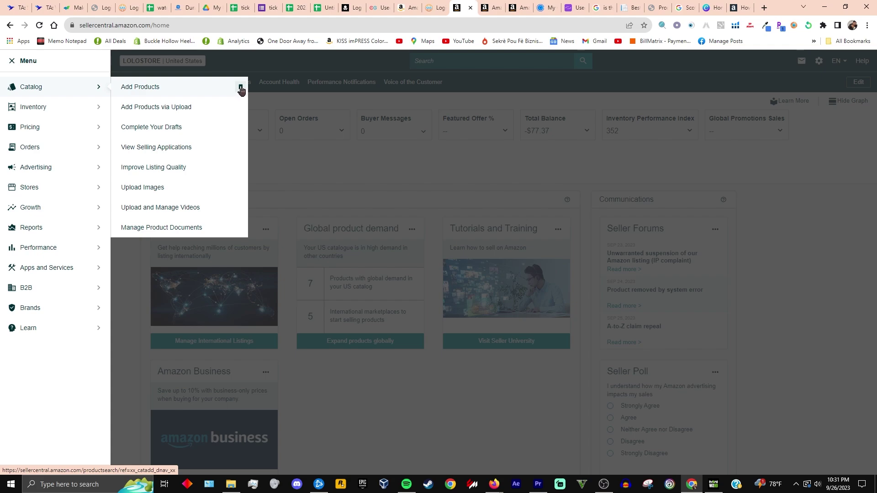
pyautogui.moveTo(93, 110)
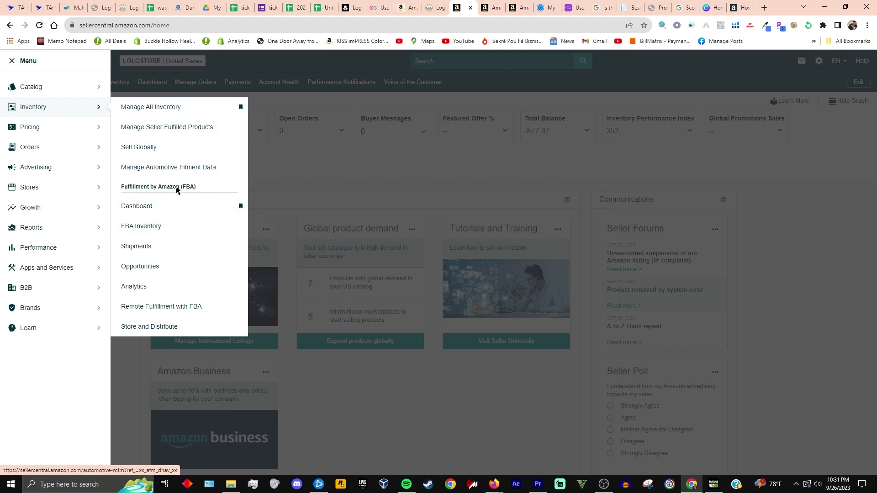
pyautogui.click(223, 126)
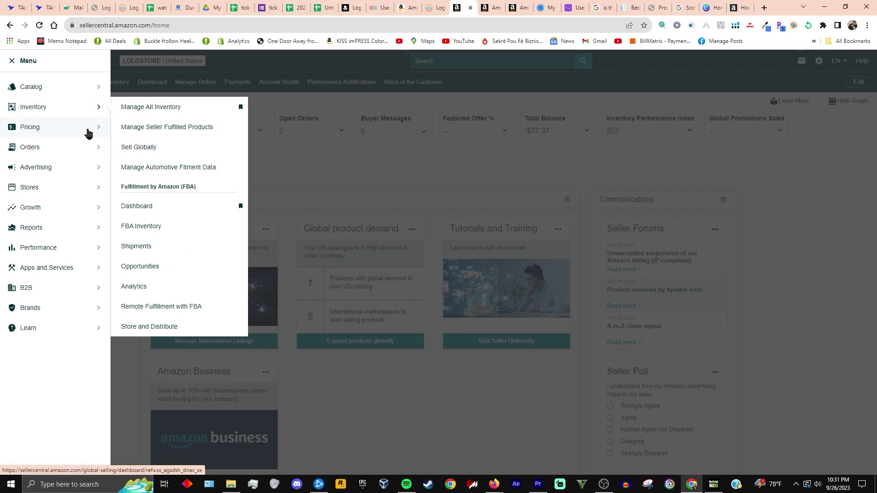
pyautogui.moveTo(88, 132)
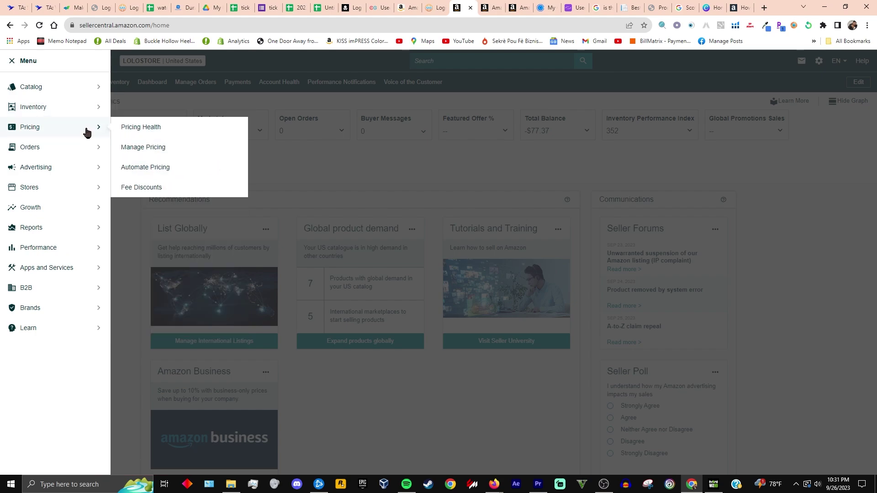
pyautogui.moveTo(91, 151)
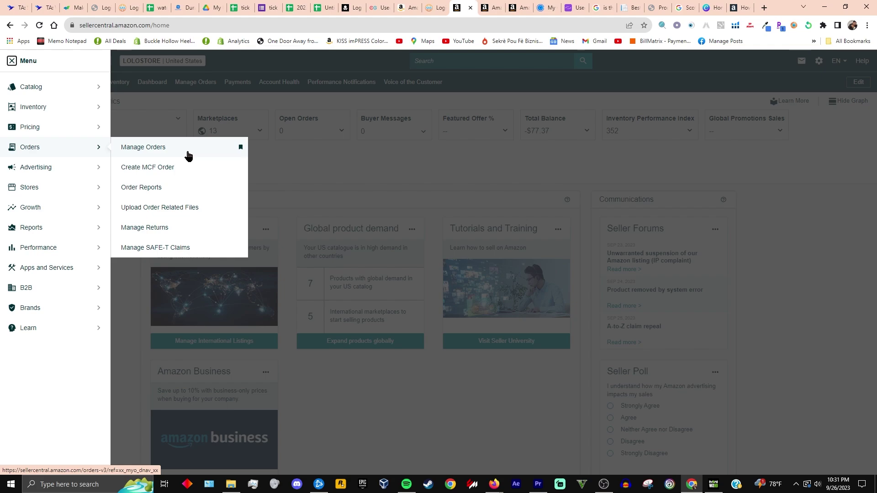
pyautogui.press('Escape')
pyautogui.click(14, 62)
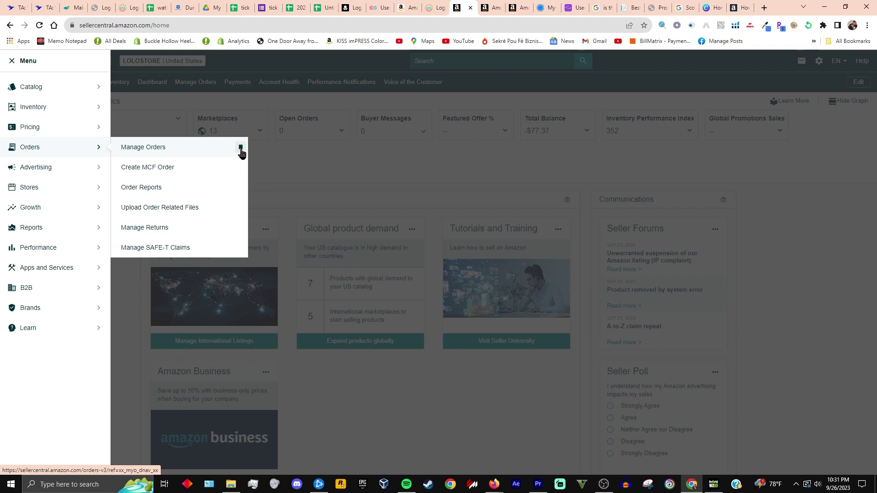
# Add Campaign Manager from the Advertising section and Manage Stores from the Stores section to the favorites bar.
pyautogui.moveTo(68, 173)
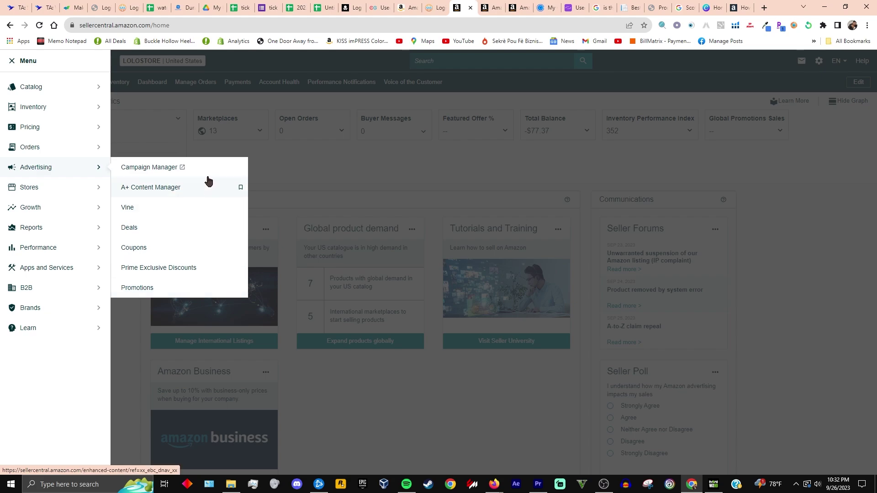
pyautogui.click(242, 169)
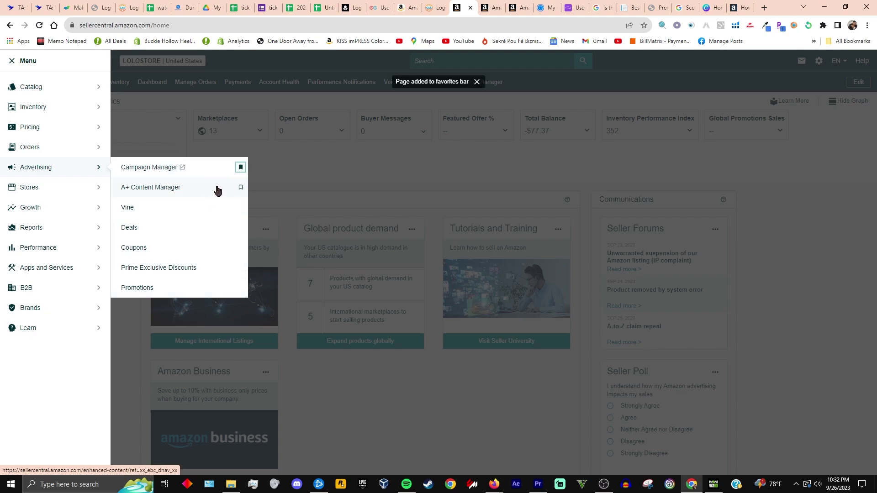
pyautogui.moveTo(83, 197)
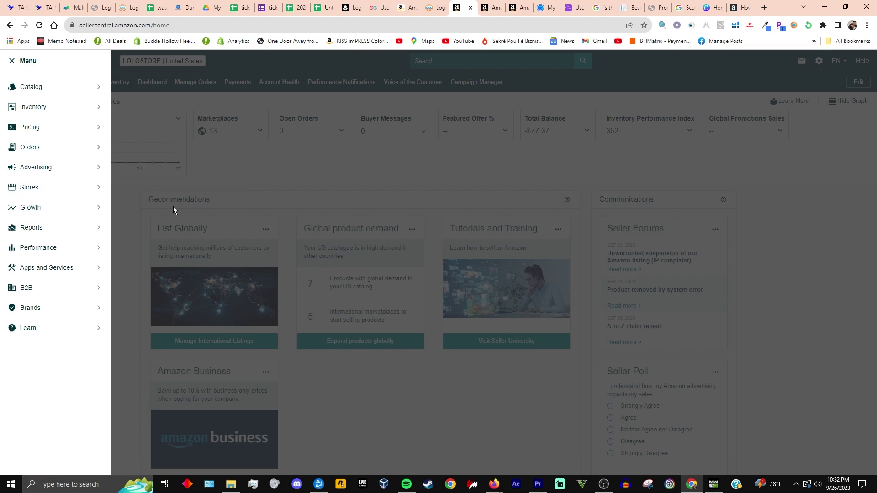
pyautogui.moveTo(4, 213)
pyautogui.moveTo(43, 194)
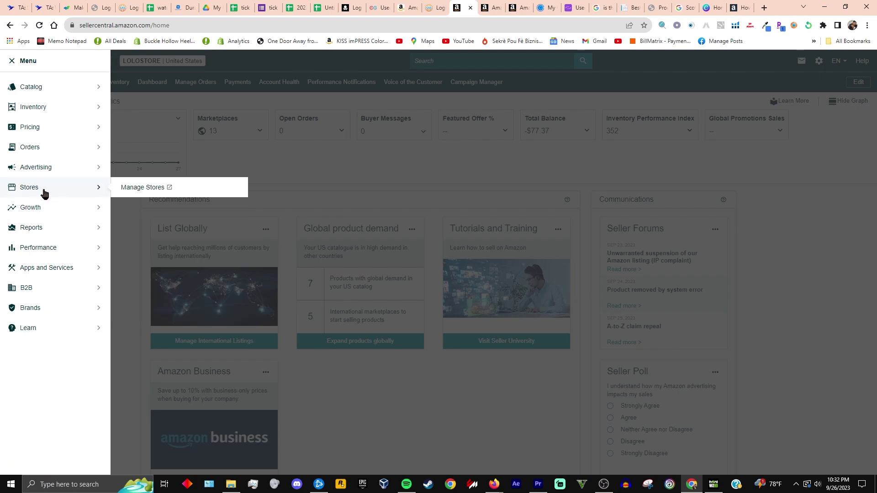
pyautogui.moveTo(90, 212)
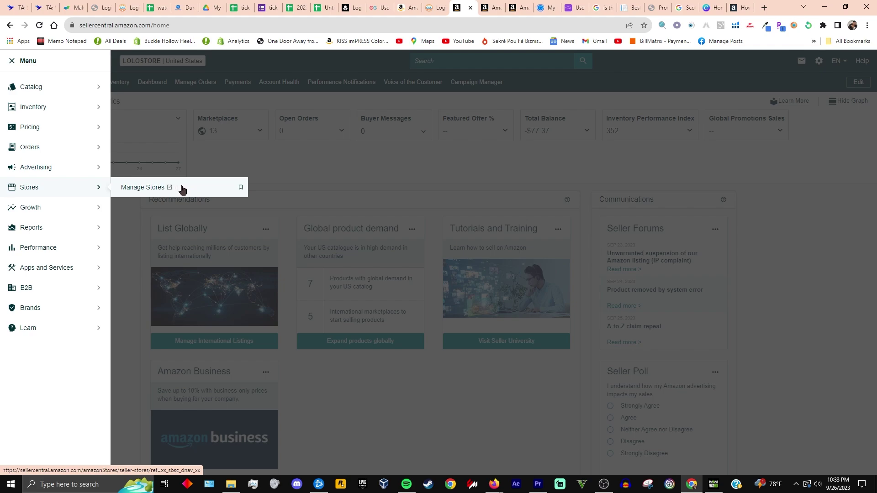
pyautogui.click(240, 187)
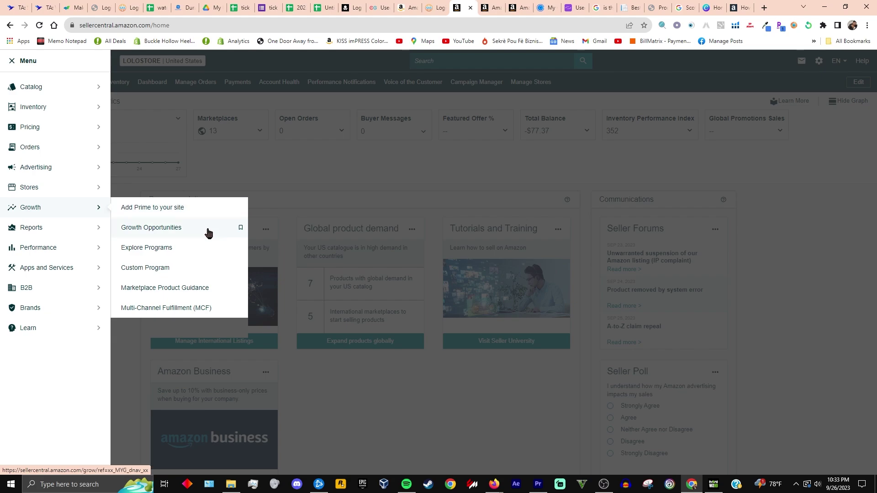
# Add Growth Opportunities from the Growth section and Brand Registry from the Brands section to the favorites bar.
pyautogui.click(241, 227)
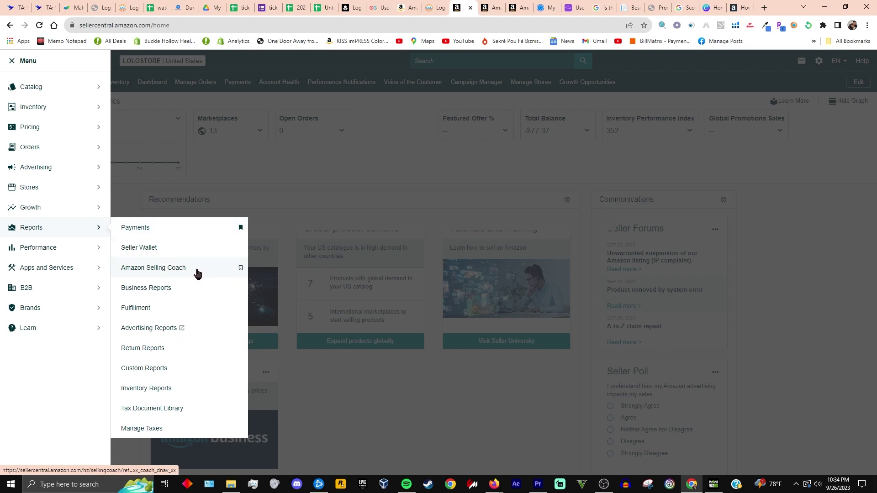
pyautogui.moveTo(88, 248)
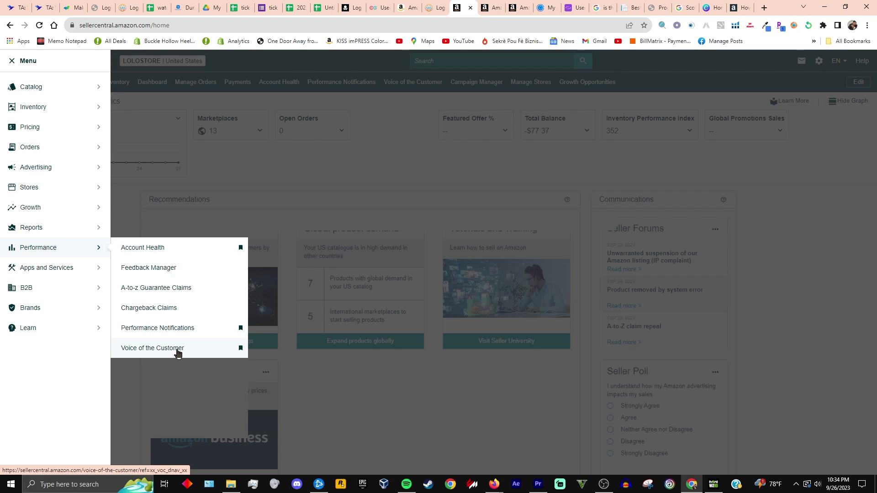
pyautogui.moveTo(74, 265)
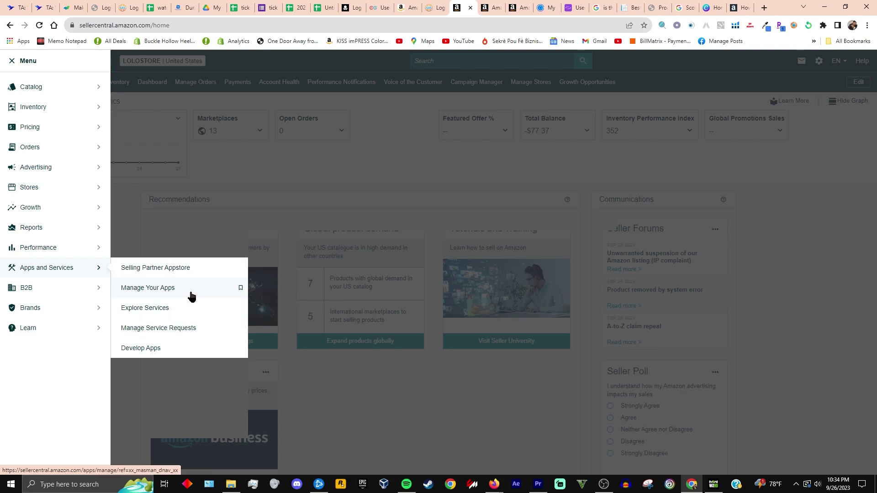
pyautogui.moveTo(92, 292)
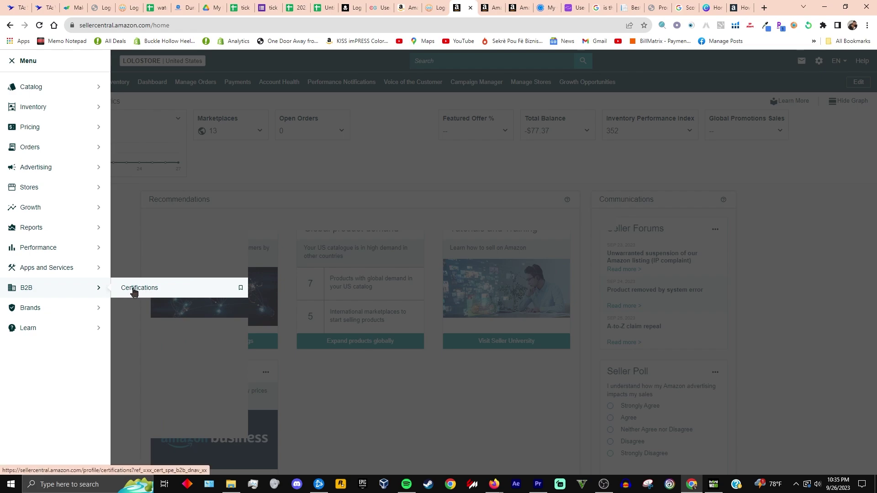
pyautogui.moveTo(90, 308)
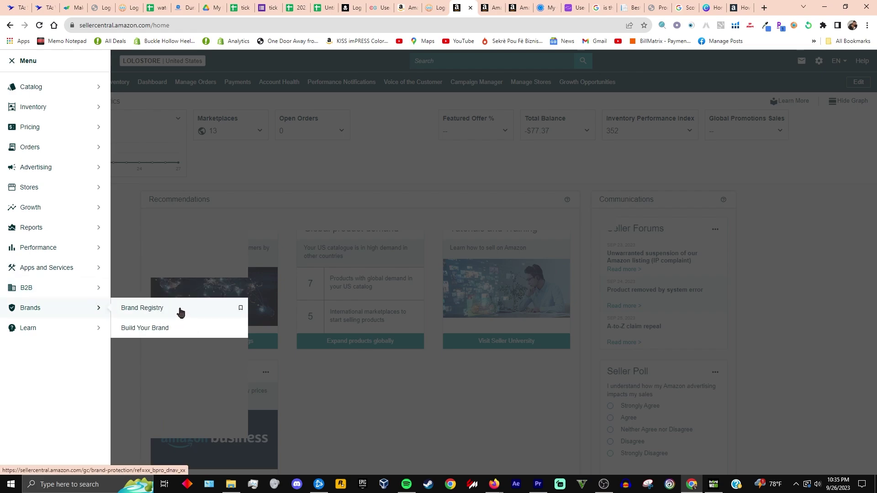
pyautogui.click(240, 308)
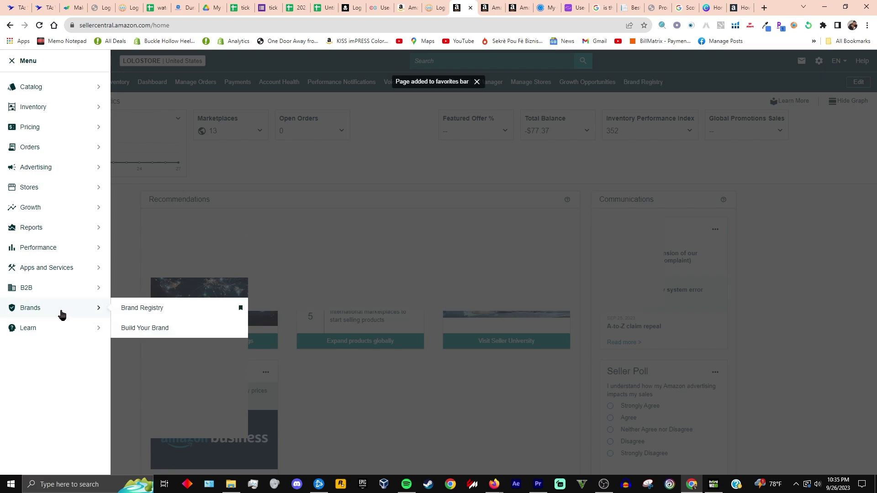
# Add Seller University from the Learn section to the favorites bar and close the main navigation menu.
pyautogui.moveTo(91, 332)
pyautogui.moveTo(133, 332)
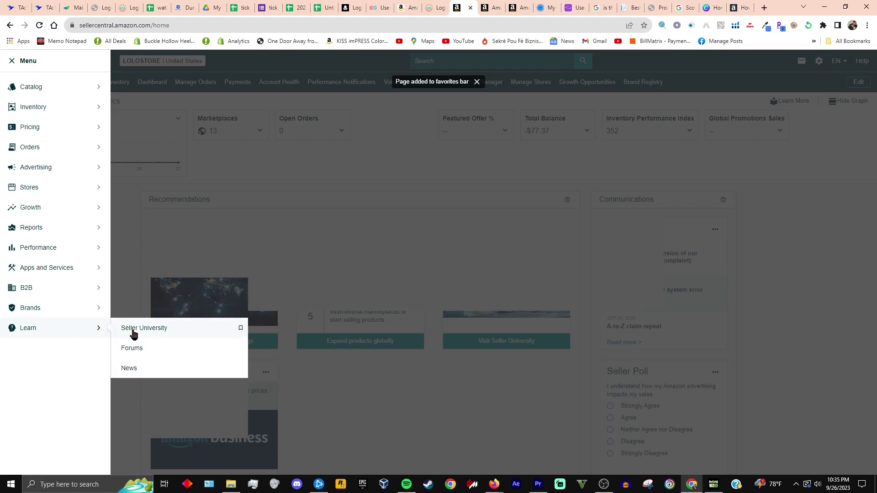
pyautogui.click(240, 328)
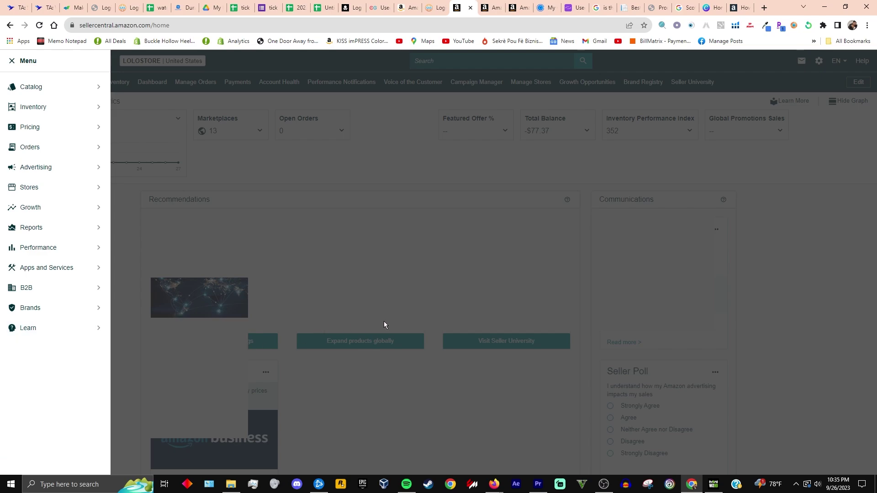
pyautogui.moveTo(98, 313)
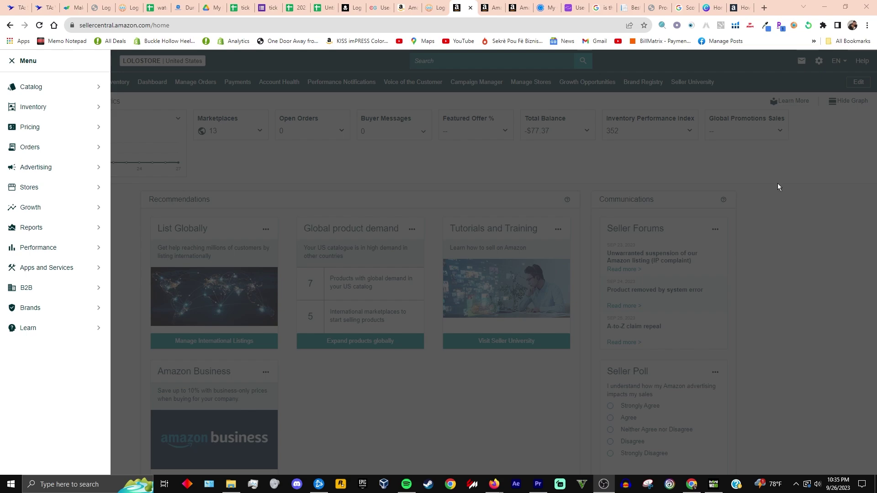
pyautogui.click(804, 182)
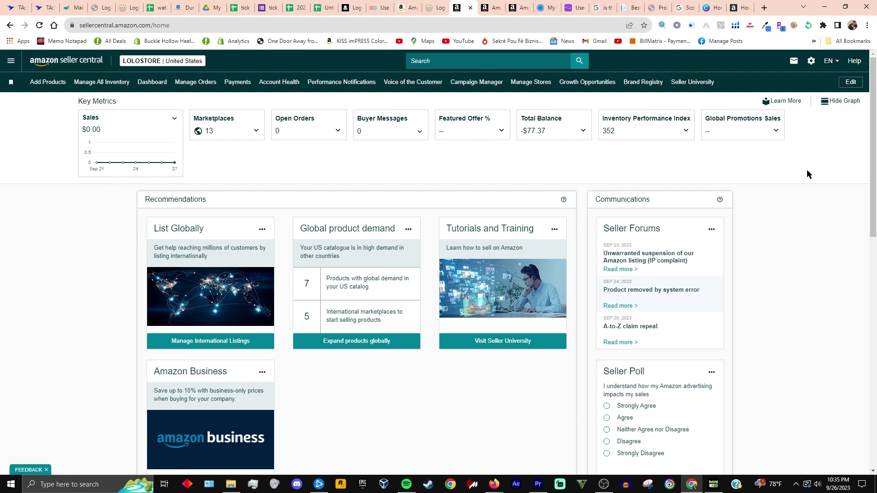
# Open Seller University from the Learn section of the main navigation and look through its topics and recommended courses.
pyautogui.click(11, 61)
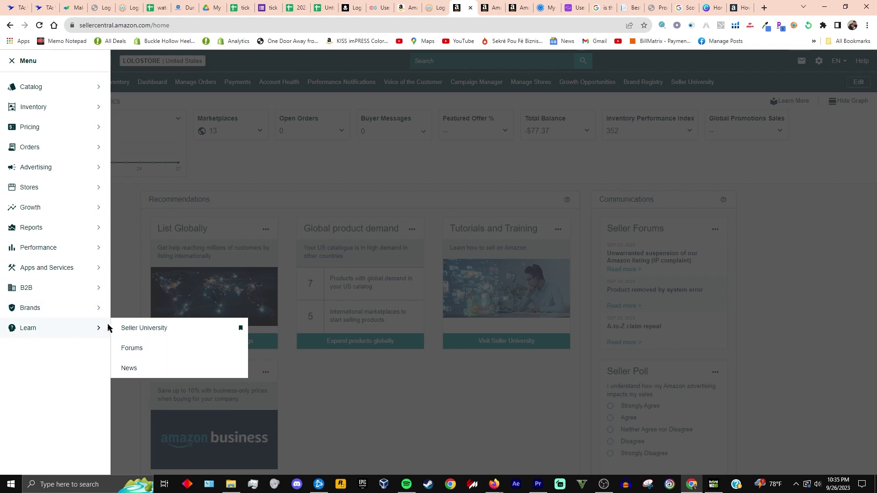
pyautogui.click(152, 333)
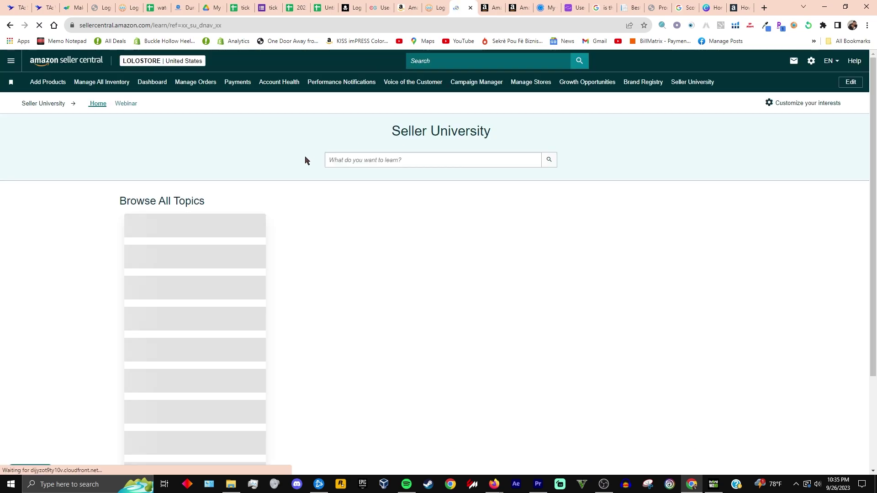
pyautogui.scroll(-2, 305, 161)
pyautogui.scroll(-2, 317, 176)
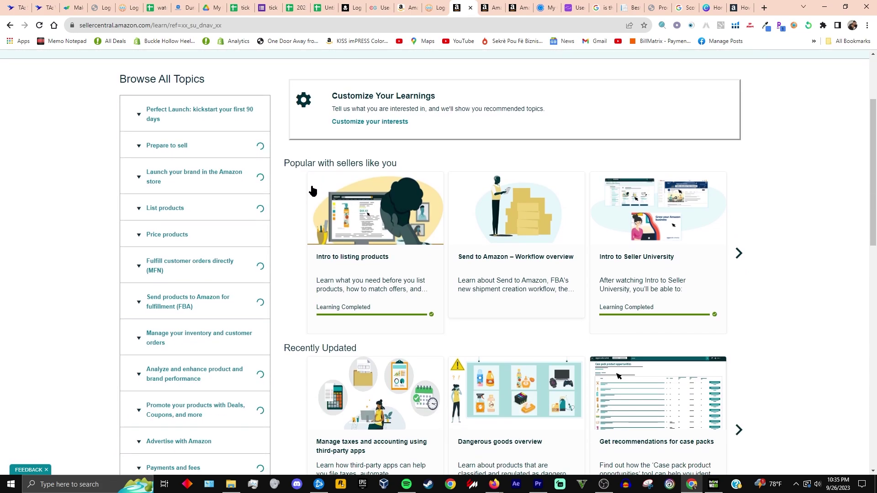
pyautogui.scroll(-1, 256, 156)
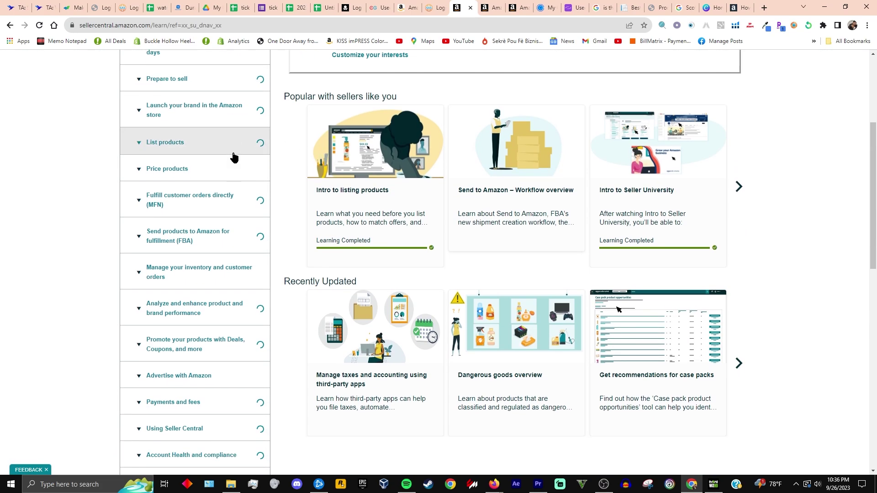
pyautogui.scroll(3, 235, 157)
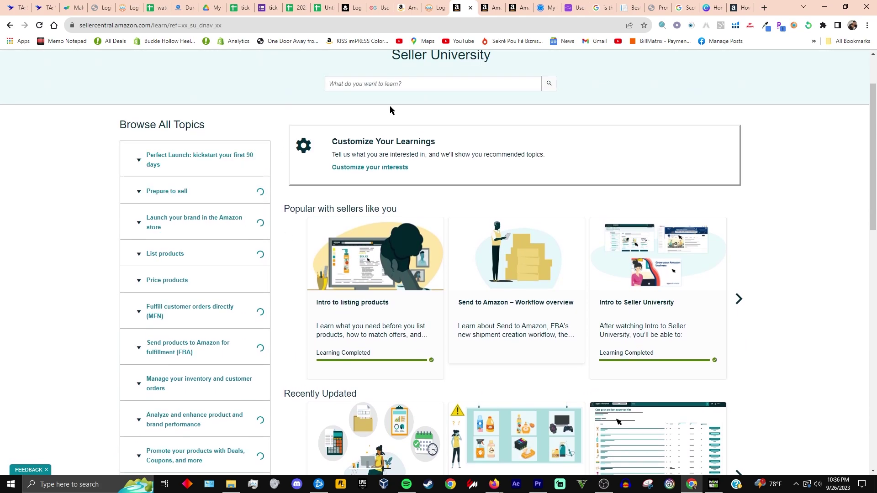
# Search Seller University for "pricing error" and look through the resulting courses.
pyautogui.click(403, 83)
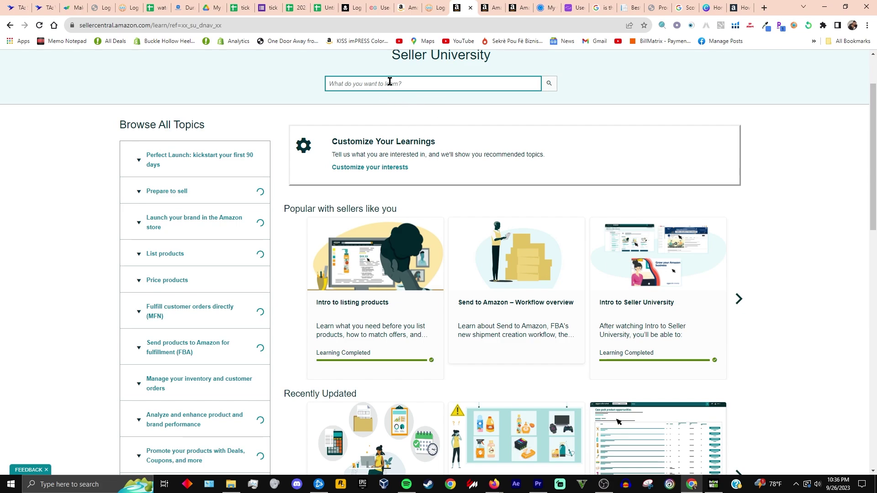
pyautogui.write('pri')
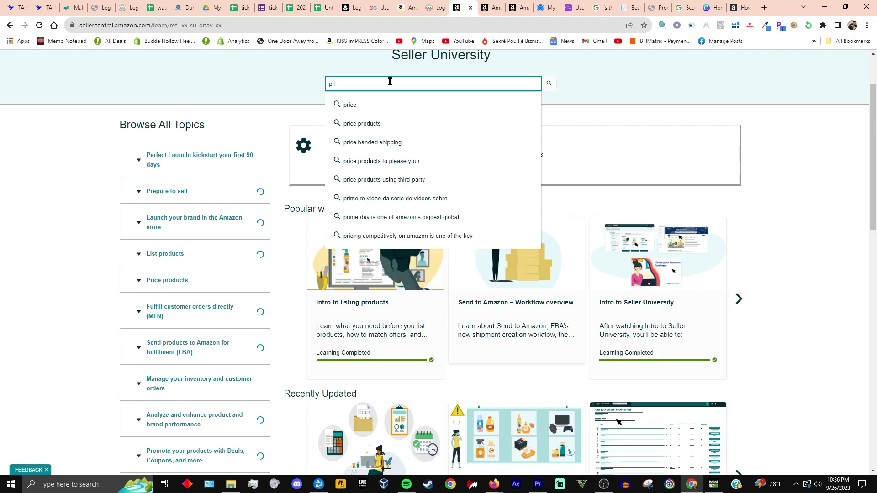
pyautogui.write('cing ere')
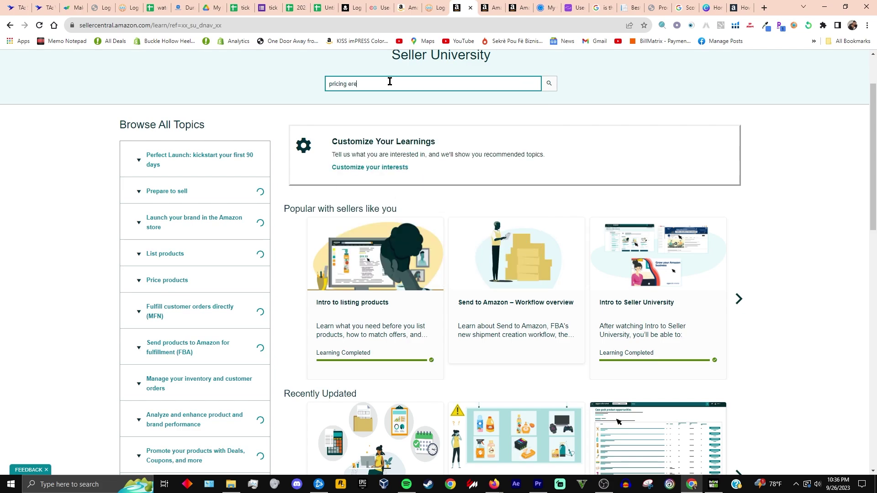
pyautogui.press('BackSpace')
pyautogui.write('o')
pyautogui.press('BackSpace')
pyautogui.write('ror')
pyautogui.press('Return')
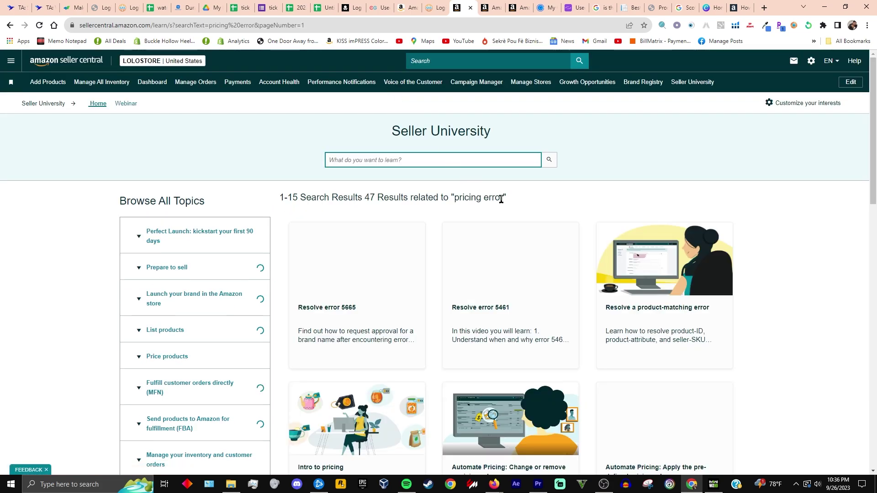
pyautogui.scroll(-2, 475, 239)
pyautogui.scroll(-2, 476, 239)
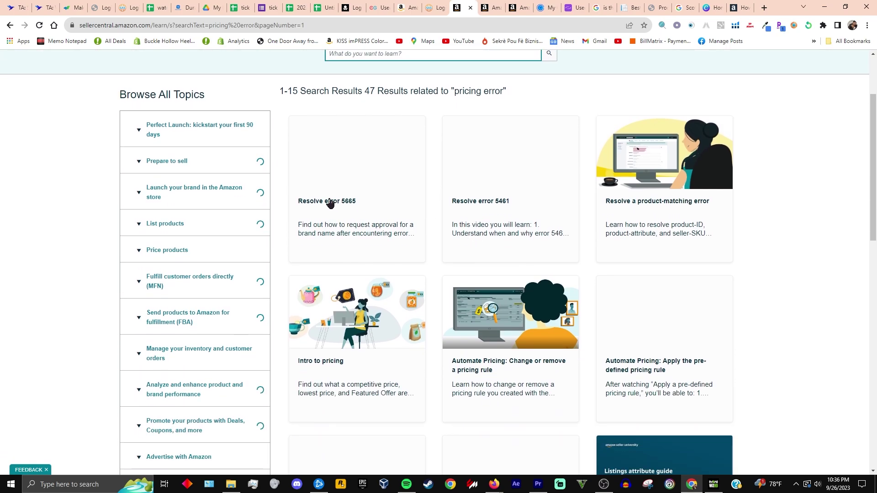
pyautogui.scroll(-5, 476, 205)
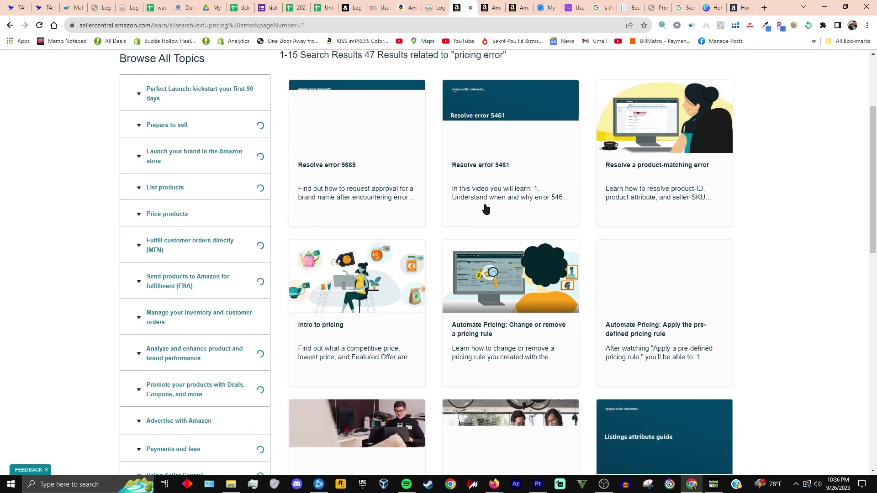
# Look through the rest of the Seller University courses found for "pricing error" and return to the course search.
pyautogui.scroll(-1, 458, 226)
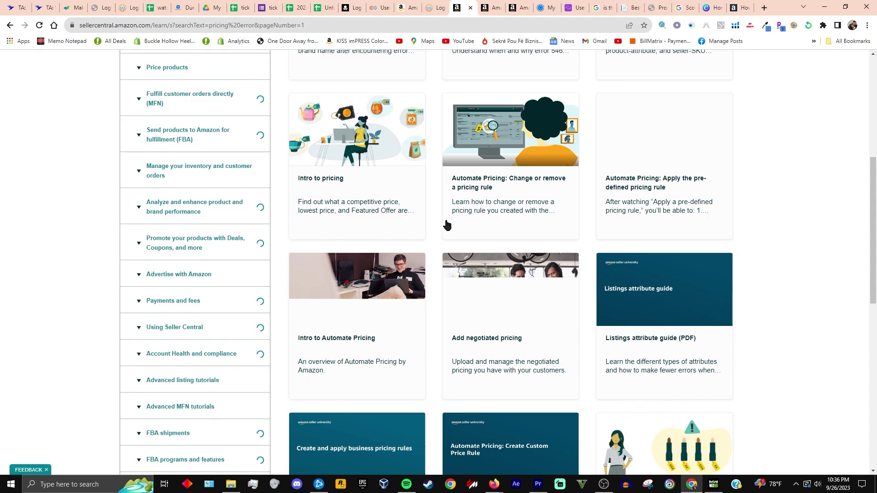
pyautogui.scroll(-2, 488, 235)
pyautogui.scroll(-4, 512, 242)
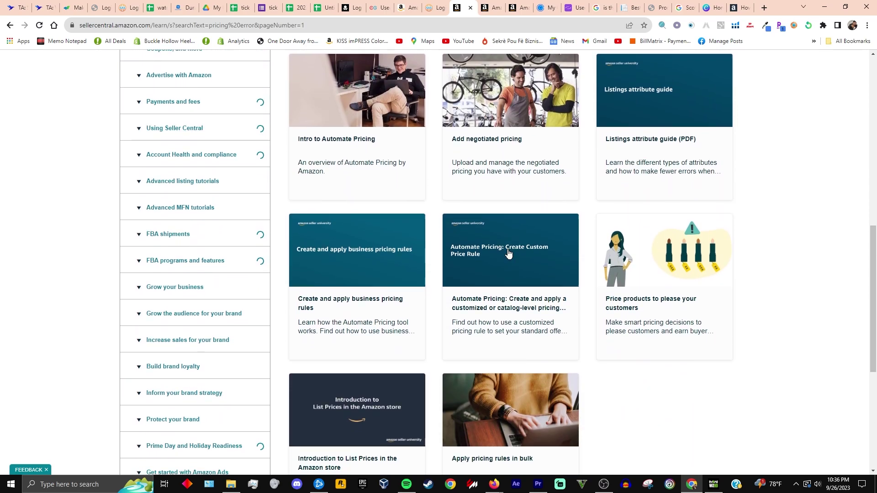
pyautogui.scroll(5, 507, 249)
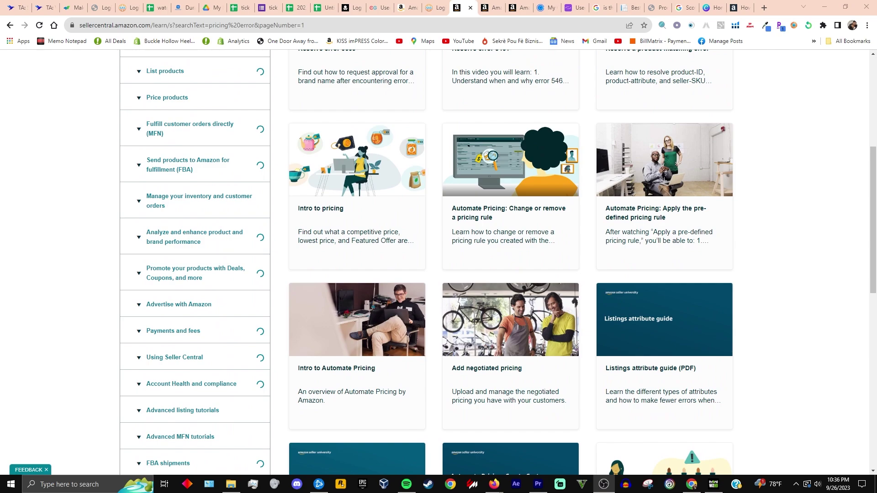
pyautogui.scroll(5, 583, 212)
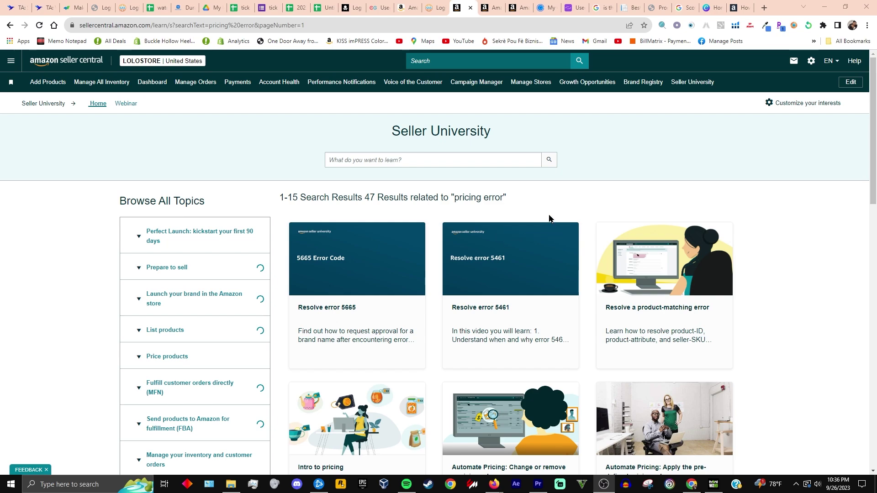
pyautogui.click(516, 161)
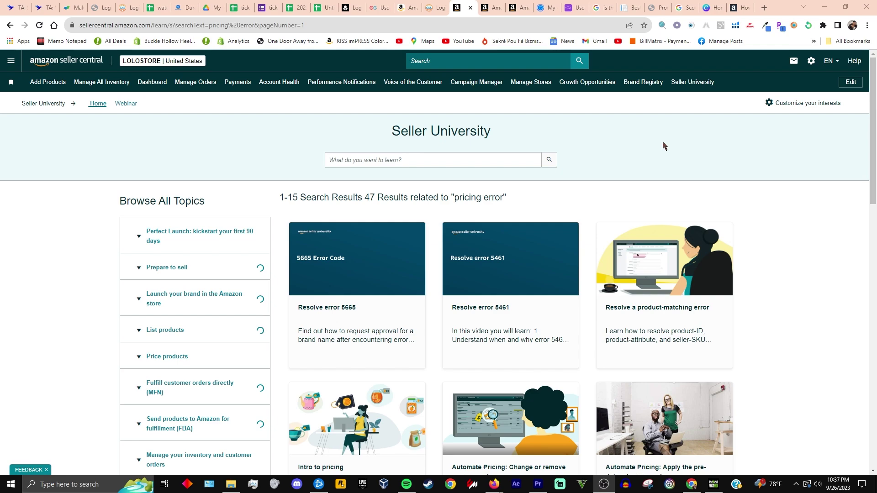
# Open the Get Help page, dismiss the service selection tip and review the listed issues to resolve.
pyautogui.click(855, 63)
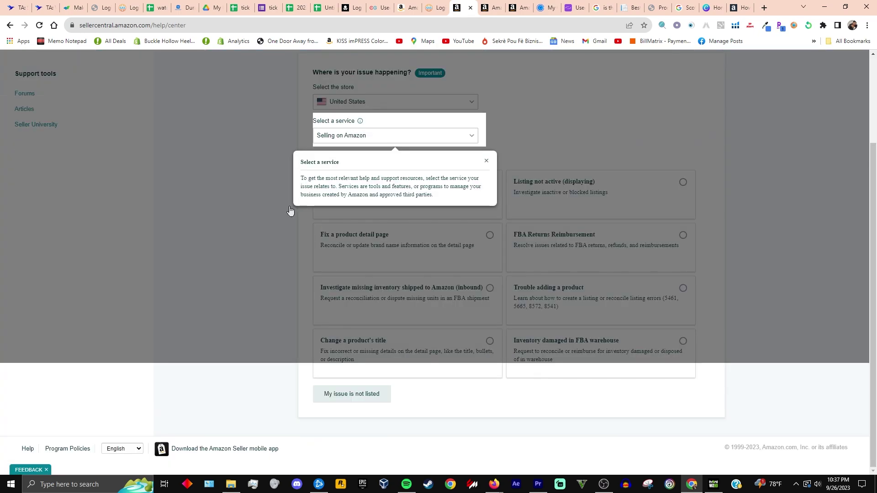
pyautogui.click(255, 204)
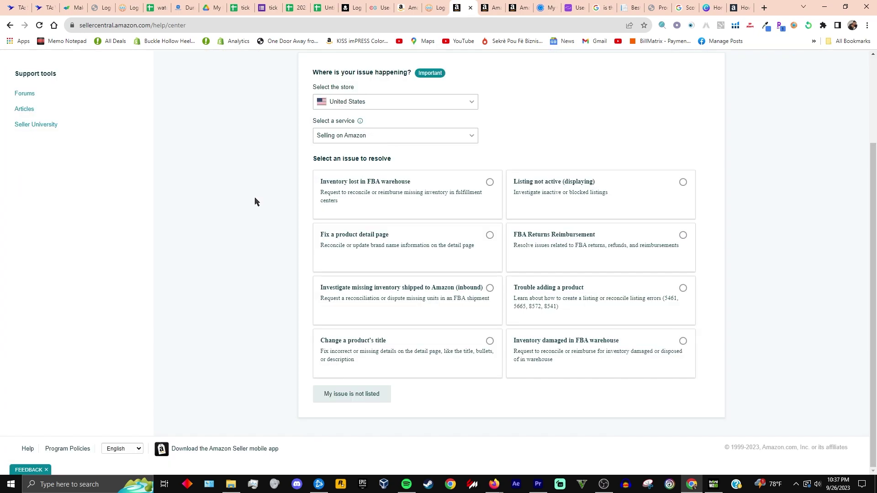
pyautogui.scroll(1, 283, 201)
pyautogui.scroll(1, 302, 207)
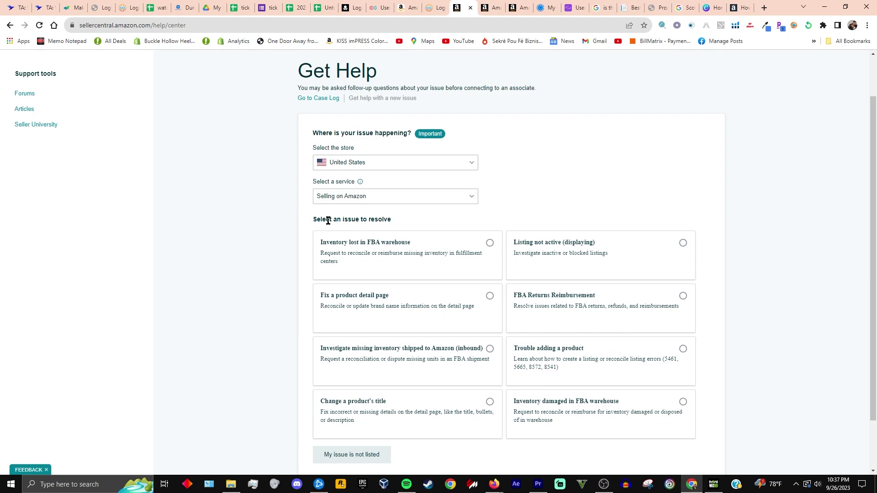
pyautogui.scroll(-1, 260, 238)
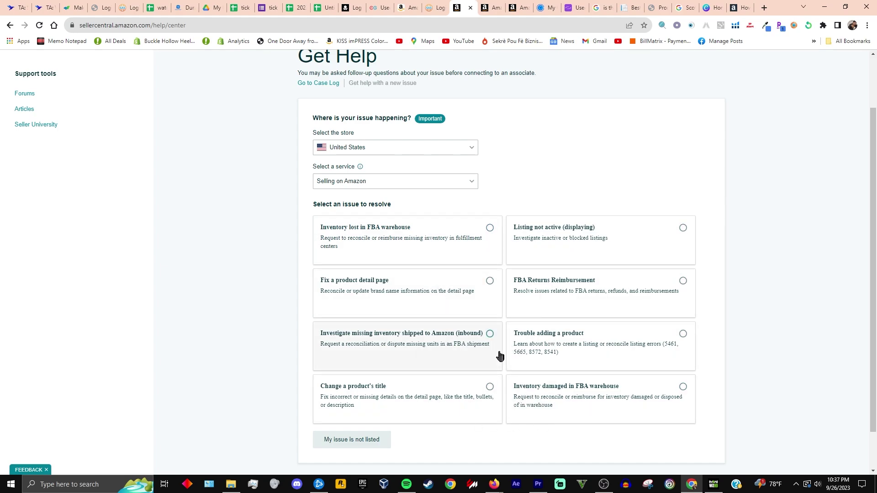
pyautogui.scroll(-1, 367, 418)
# Describe an unlisted issue as "pricing error for asin ()", submit the description and review the offered support categories.
pyautogui.click(368, 410)
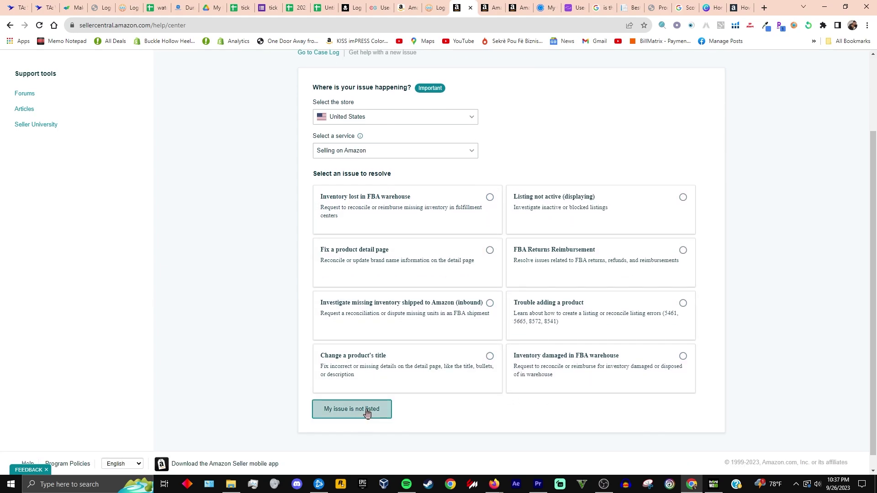
pyautogui.scroll(-2, 383, 394)
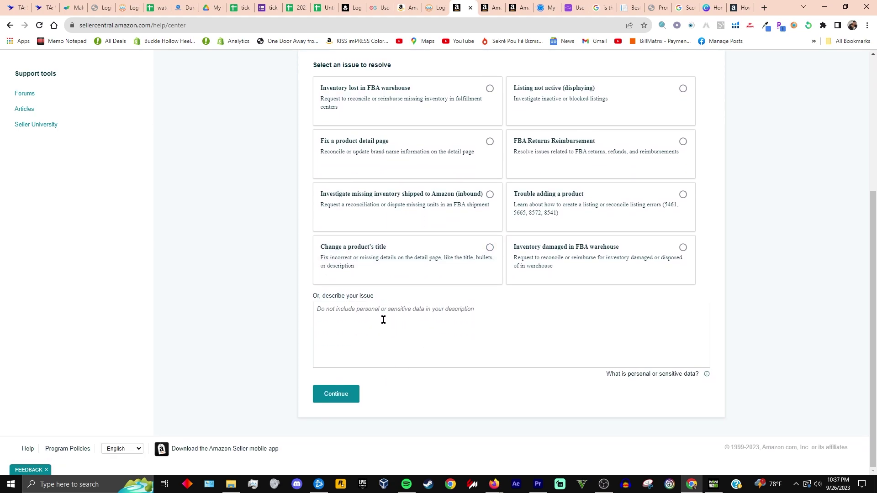
pyautogui.click(383, 319)
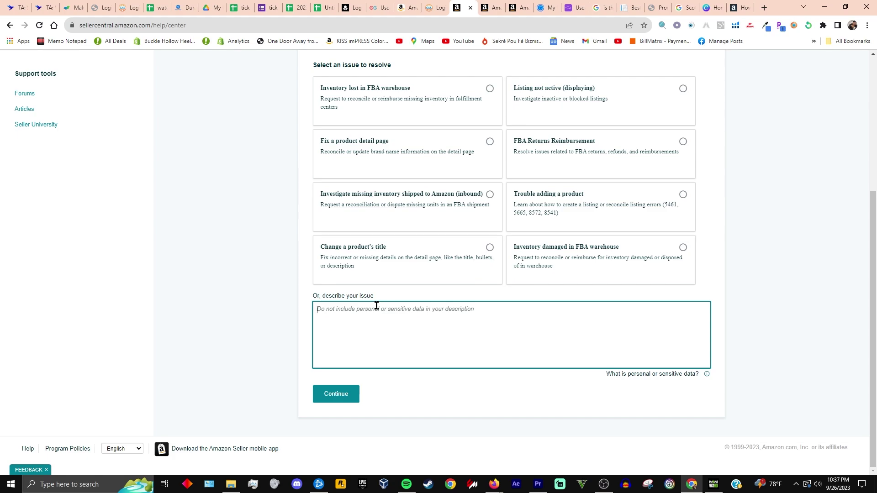
pyautogui.write('pricing error for asin (')
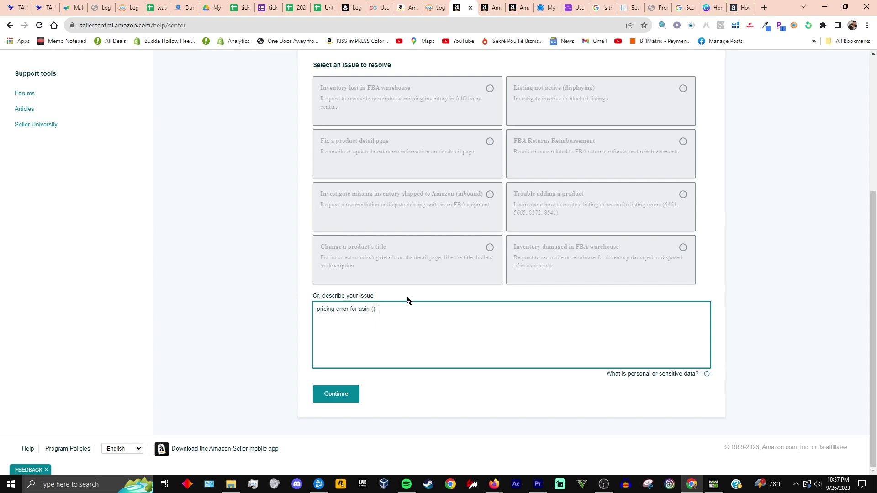
pyautogui.click(338, 394)
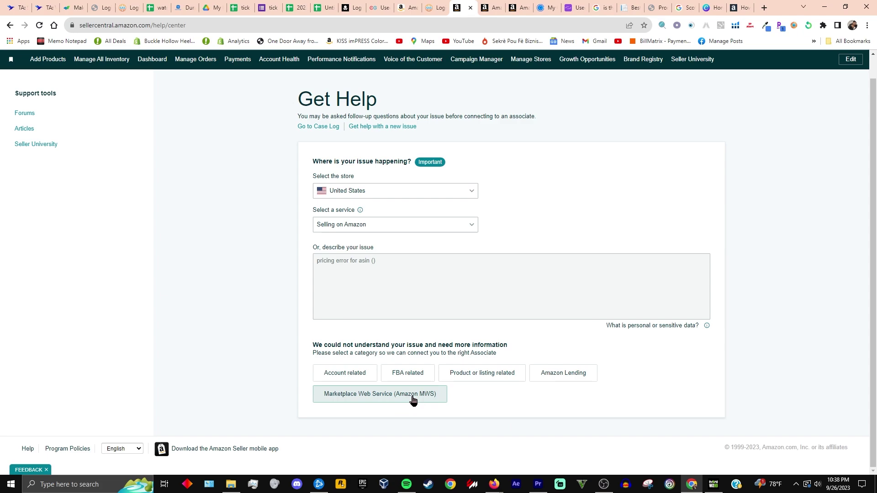
pyautogui.scroll(1, 464, 372)
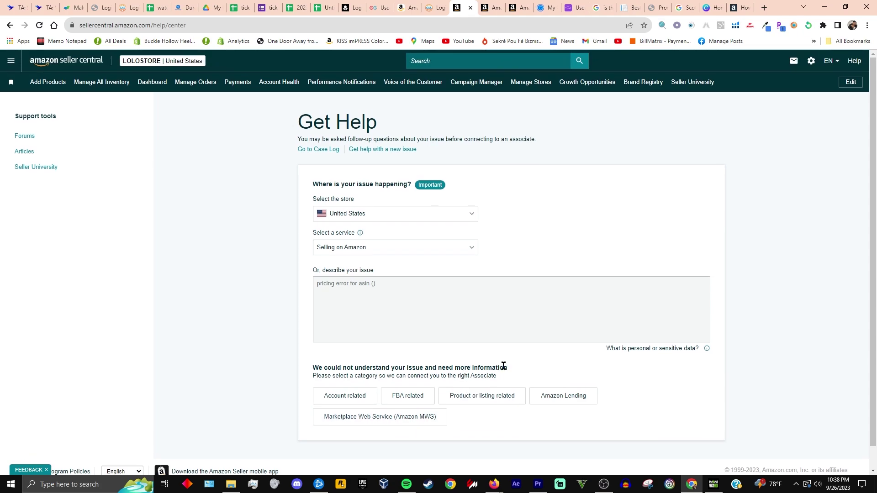
pyautogui.scroll(-1, 489, 329)
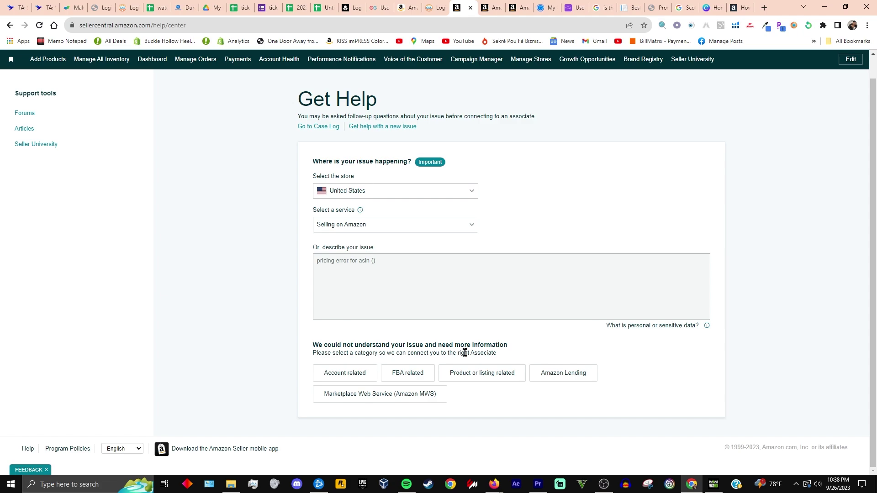
pyautogui.scroll(1, 471, 348)
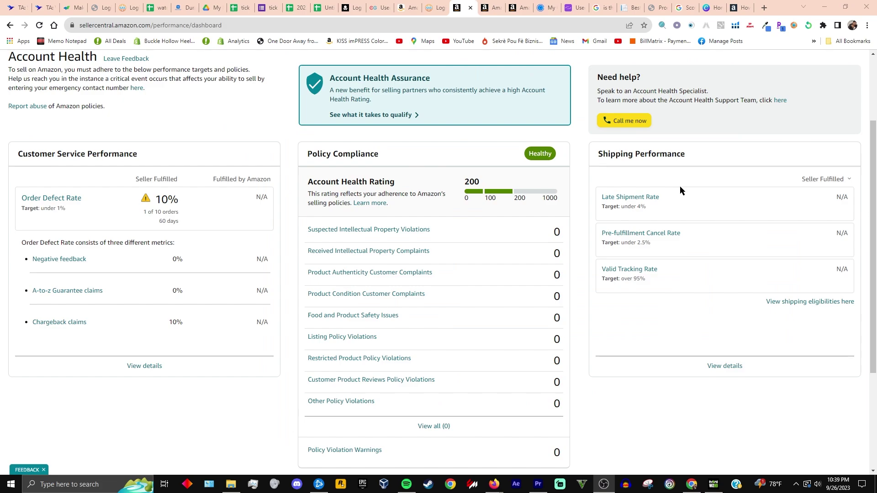
# Review the customer service, policy compliance and shipping performance sections and the help option on the Account Health page.
pyautogui.scroll(3, 720, 168)
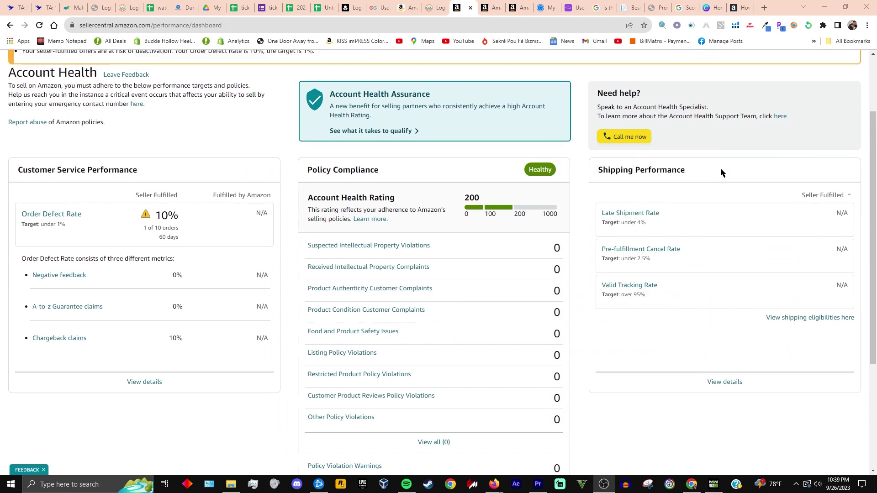
pyautogui.scroll(-3, 672, 206)
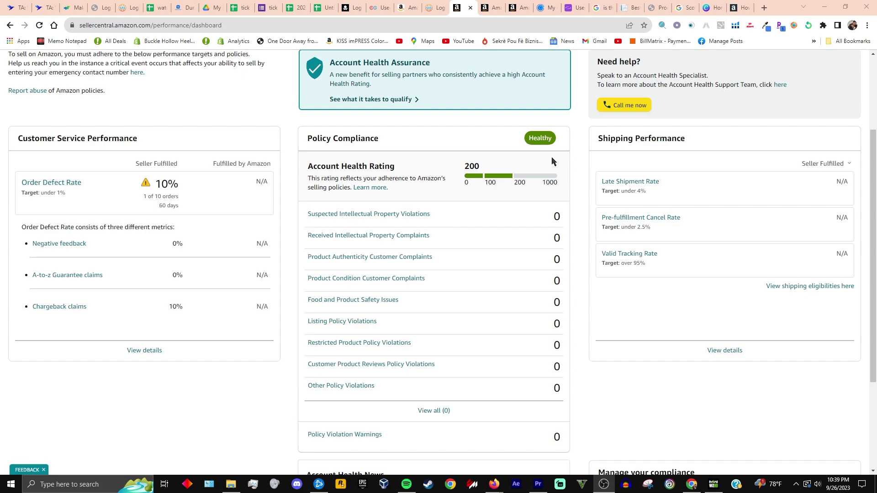
pyautogui.scroll(1, 552, 160)
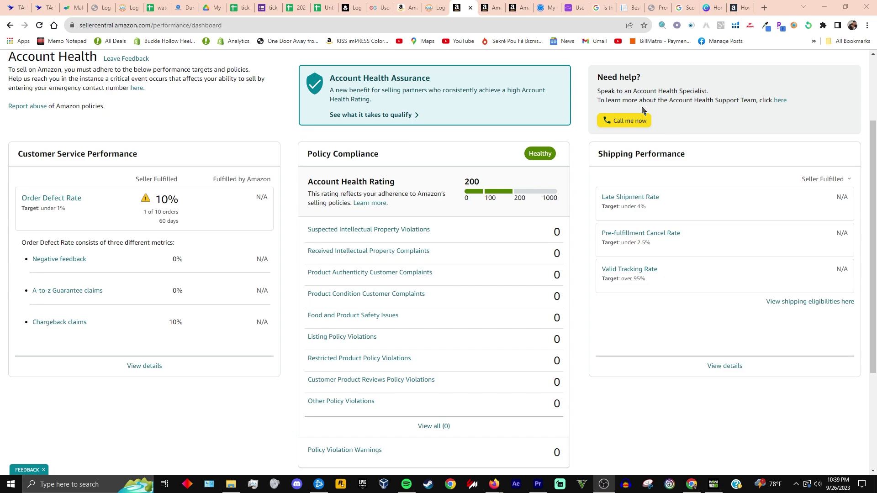
pyautogui.scroll(3, 642, 110)
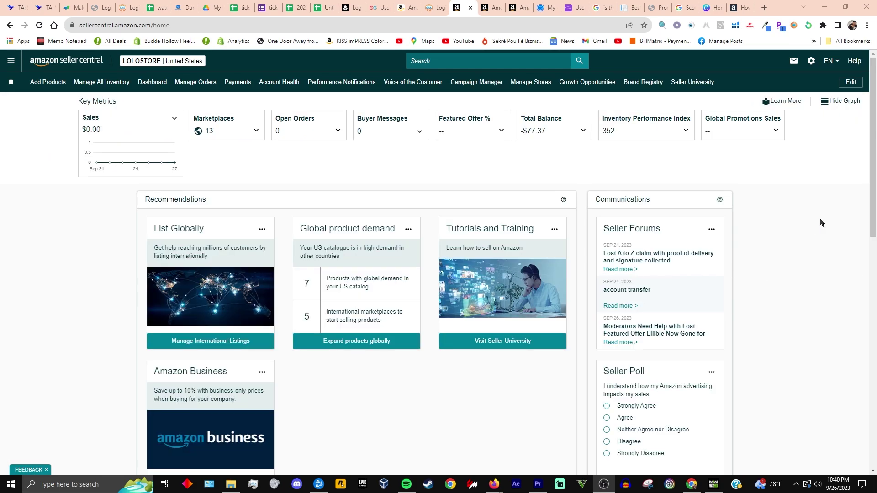
# View the buyer messages inbox and open Account Info from the account settings.
pyautogui.click(830, 62)
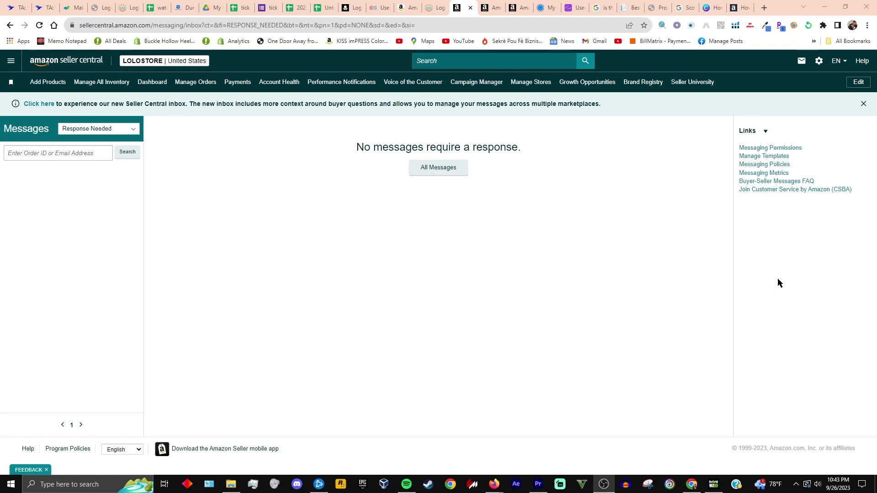
pyautogui.click(818, 61)
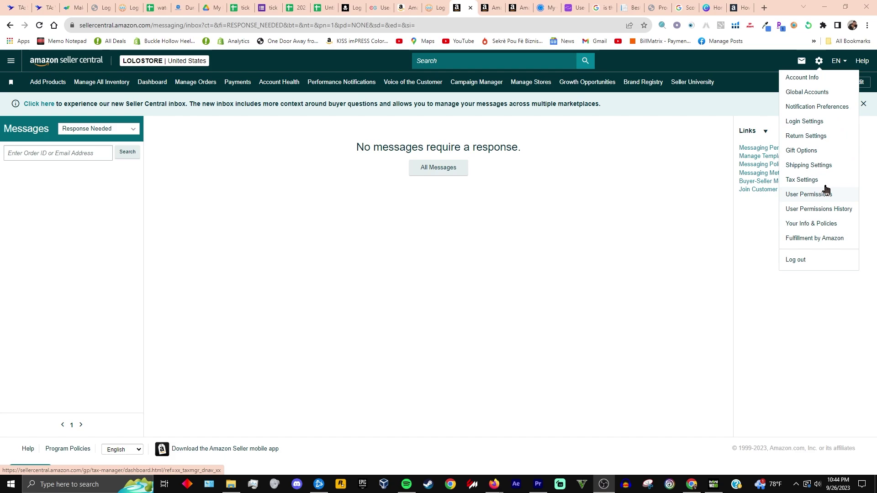
pyautogui.click(837, 82)
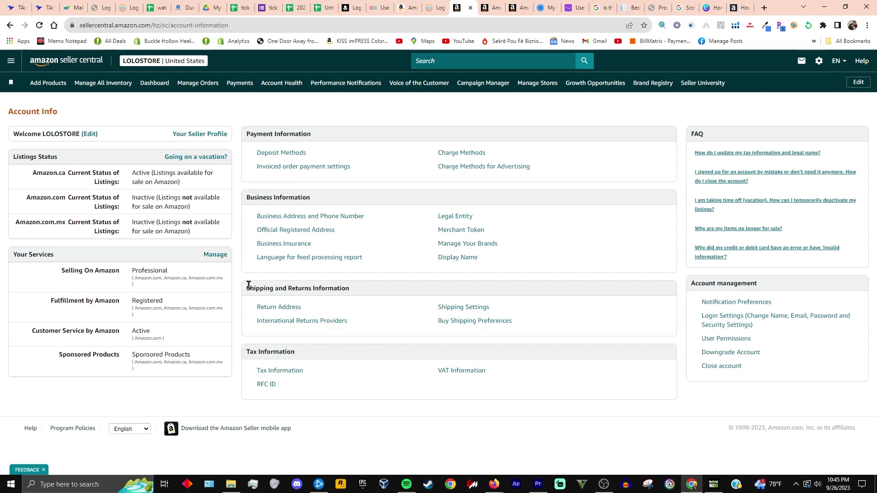
# Examine the Shipping and Returns Information and Listings Status sections of the Account Info page.
pyautogui.moveTo(248, 285); pyautogui.dragTo(362, 288)
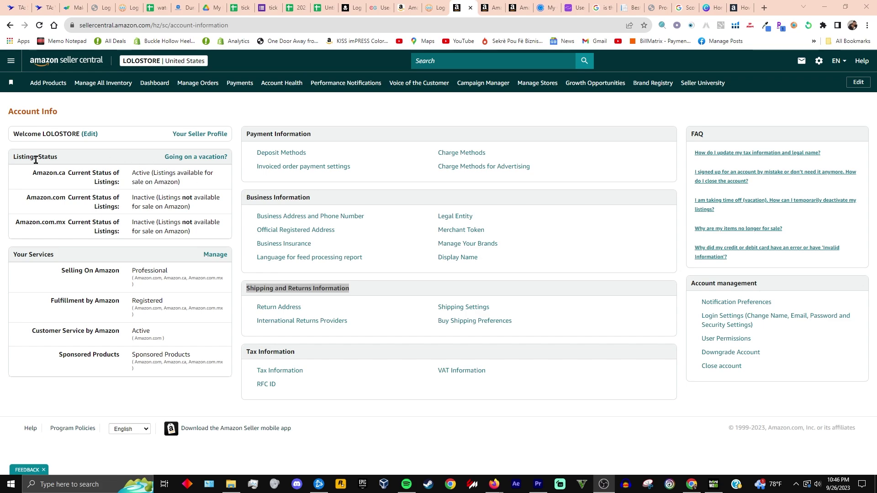
pyautogui.moveTo(8, 160); pyautogui.dragTo(77, 161)
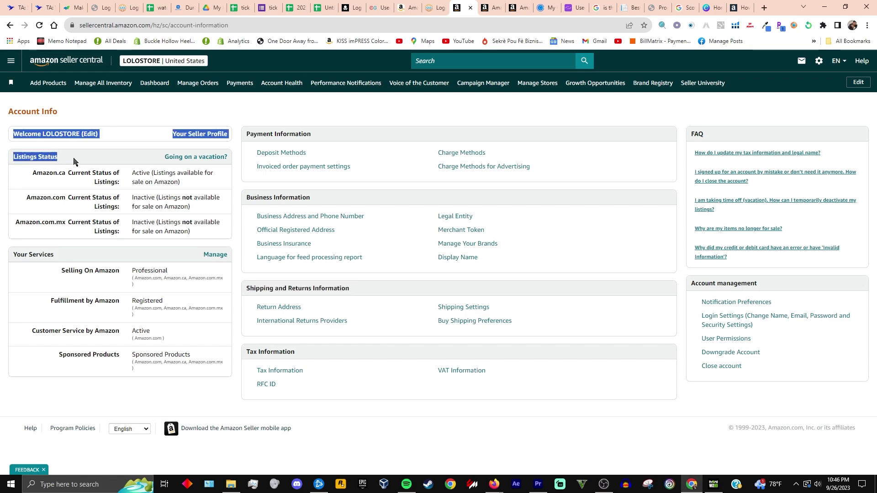
pyautogui.click(80, 161)
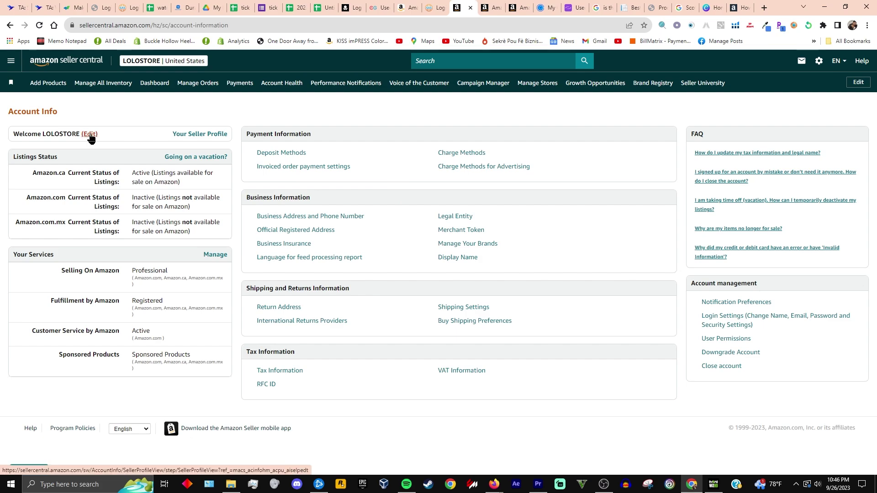
pyautogui.moveTo(15, 156); pyautogui.dragTo(18, 156)
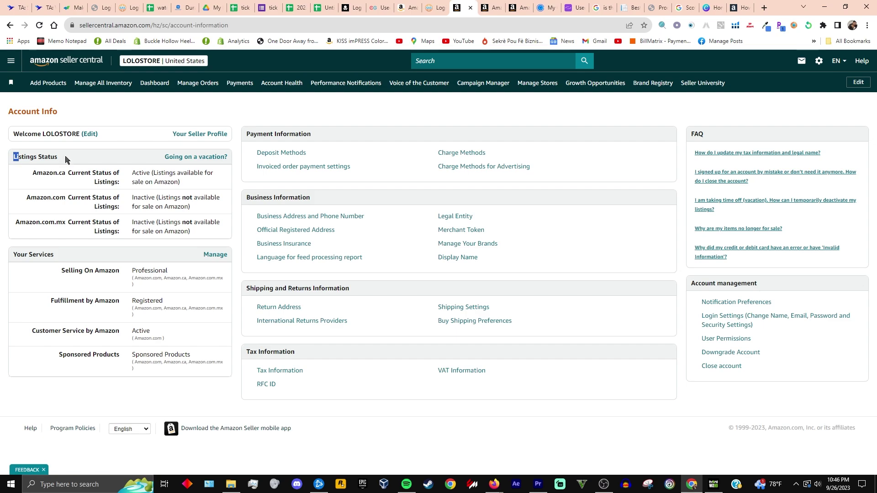
pyautogui.click(67, 159)
# Open the vacation settings from Listings Status and review the listing status of each country.
pyautogui.click(205, 160)
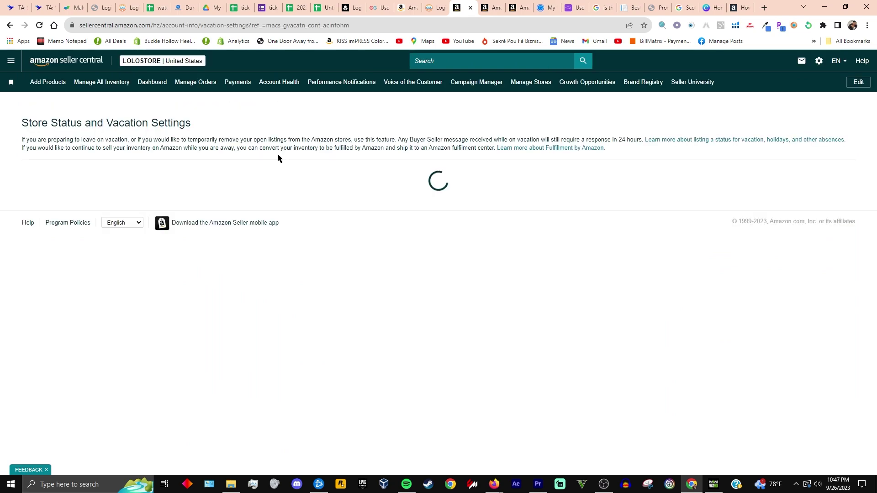
pyautogui.scroll(-2, 260, 213)
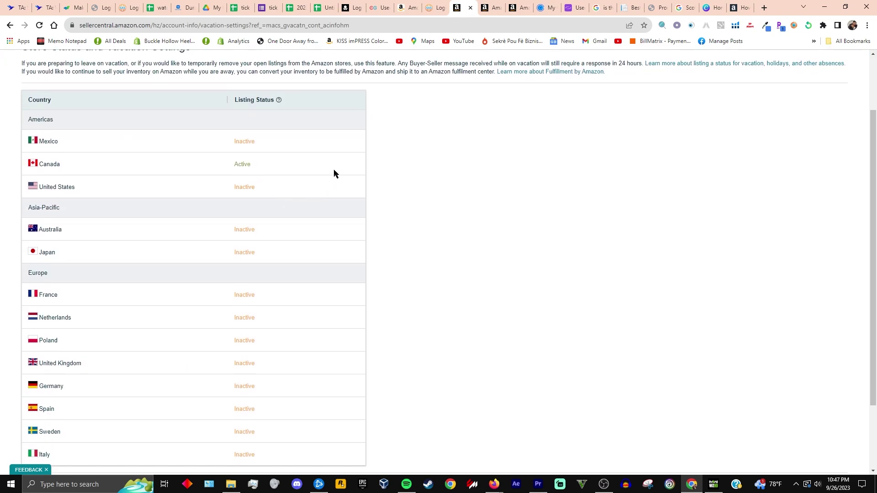
pyautogui.scroll(-1, 463, 183)
pyautogui.scroll(-1, 467, 201)
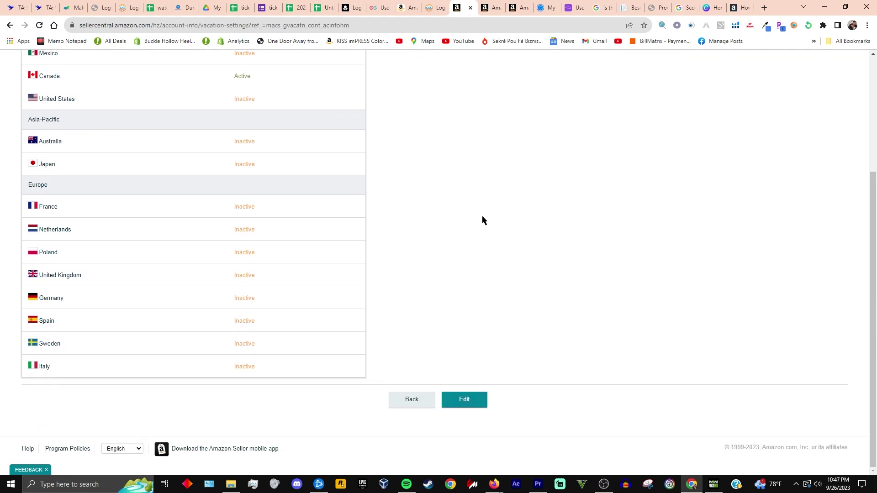
# Edit the vacation settings, taking the United States off vacation and putting Canada on vacation.
pyautogui.click(464, 398)
pyautogui.scroll(3, 440, 333)
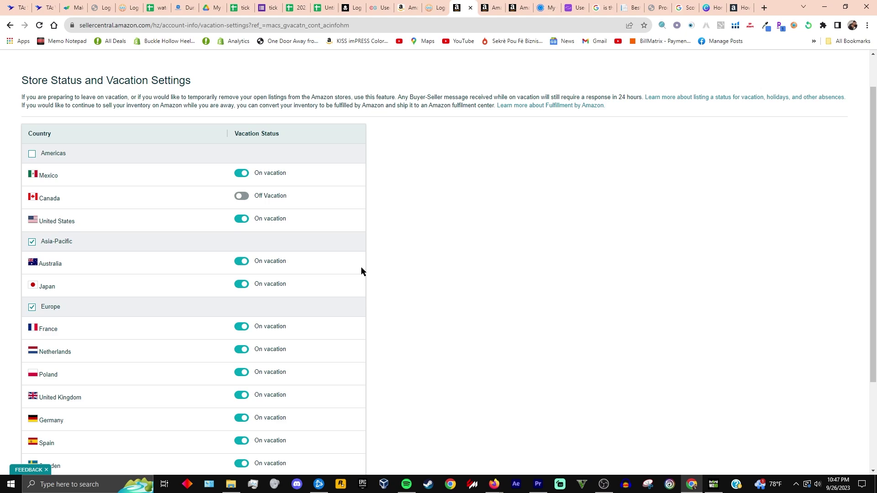
pyautogui.click(242, 220)
pyautogui.click(242, 197)
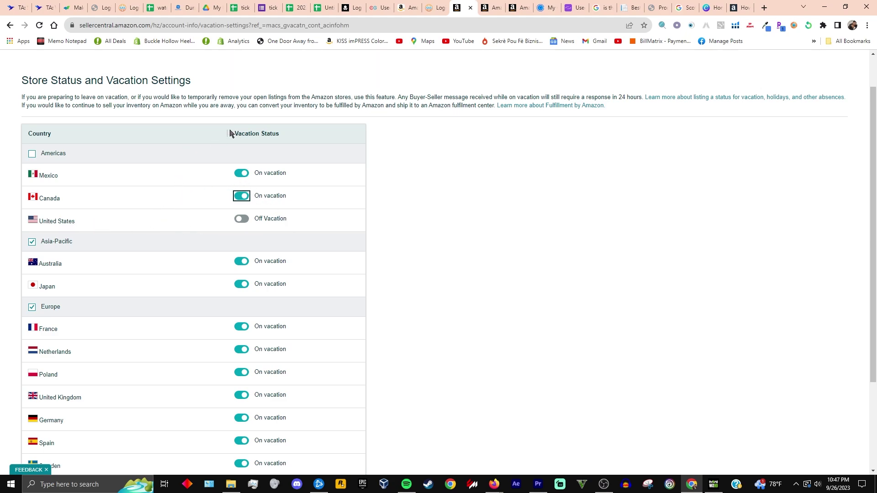
# Review the vacation status of the Asia-Pacific and European countries and return to Account Info without saving.
pyautogui.scroll(-3, 229, 246)
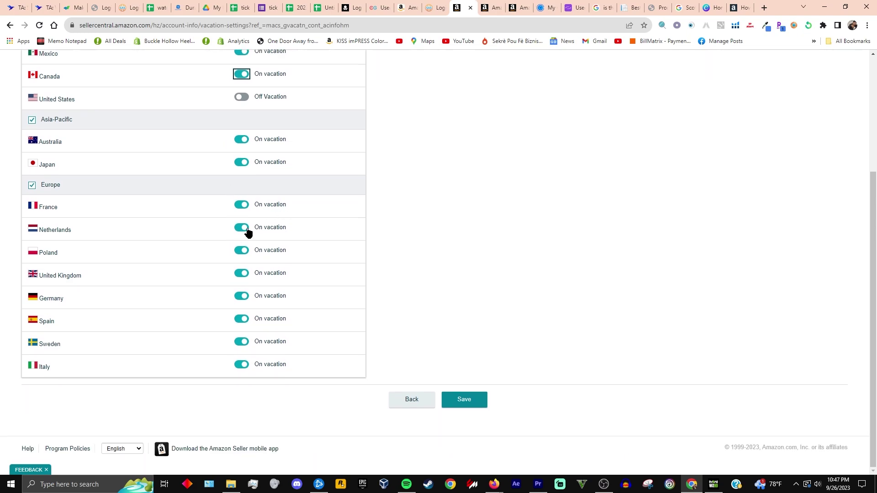
pyautogui.scroll(2, 248, 231)
pyautogui.scroll(1, 163, 240)
pyautogui.scroll(-2, 164, 233)
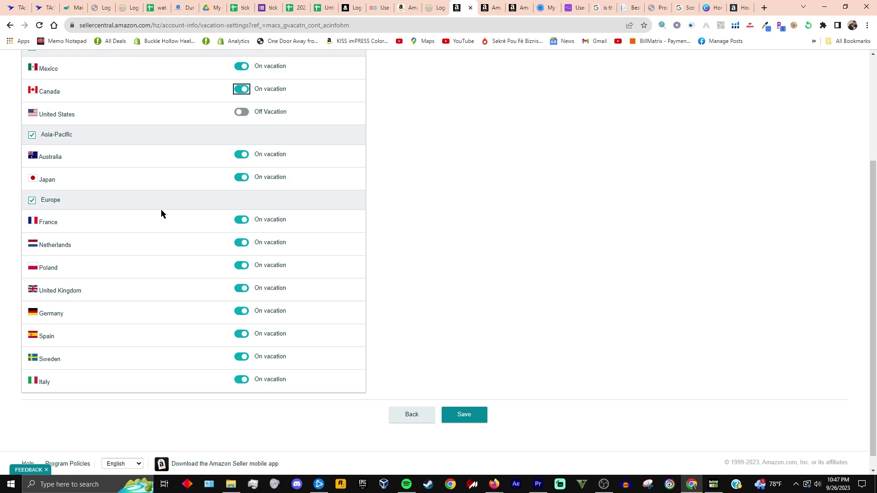
pyautogui.scroll(3, 161, 214)
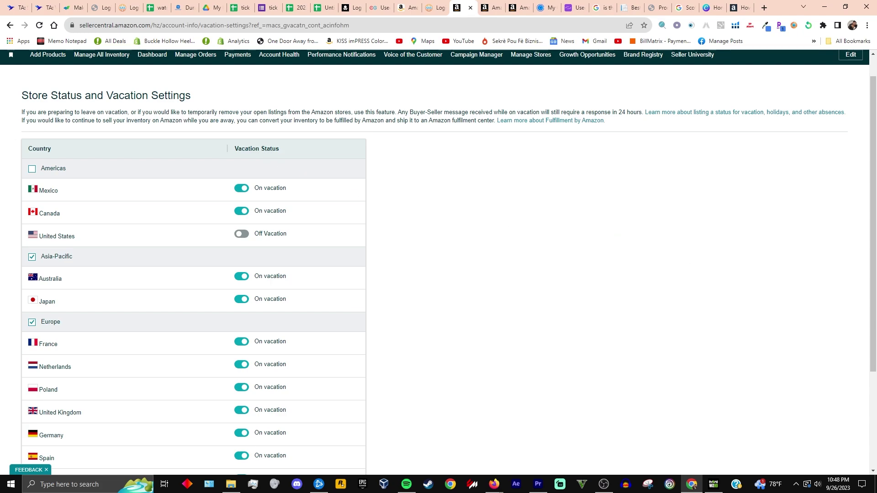
pyautogui.hotkey('alt', 'Left')
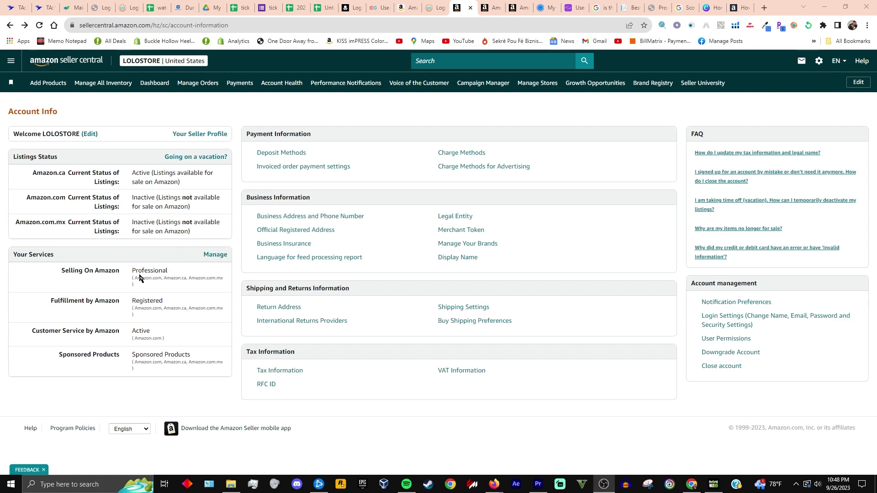
# Open the service management page and review the Professional and Individual selling plans per country under Selling On Amazon.
pyautogui.click(212, 256)
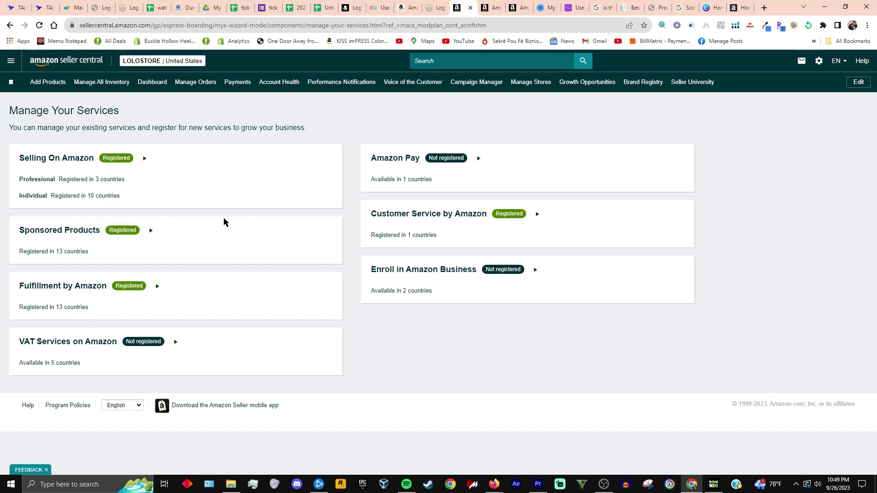
pyautogui.click(123, 159)
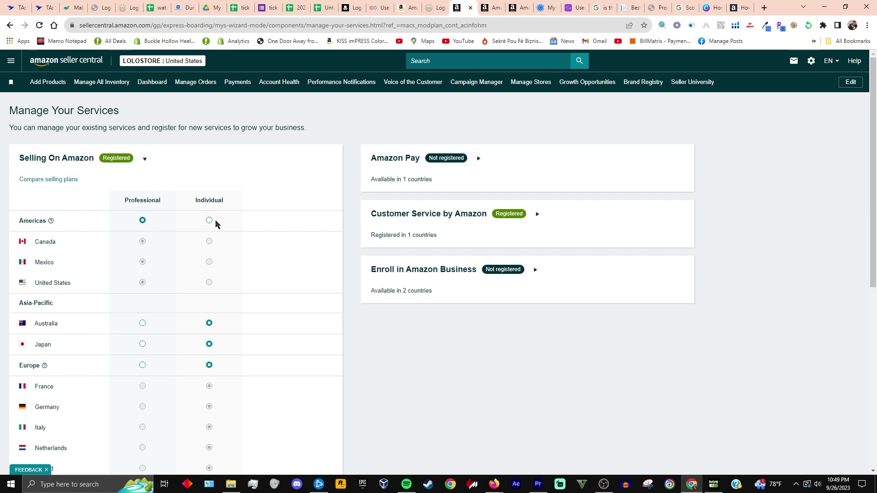
pyautogui.moveTo(51, 221)
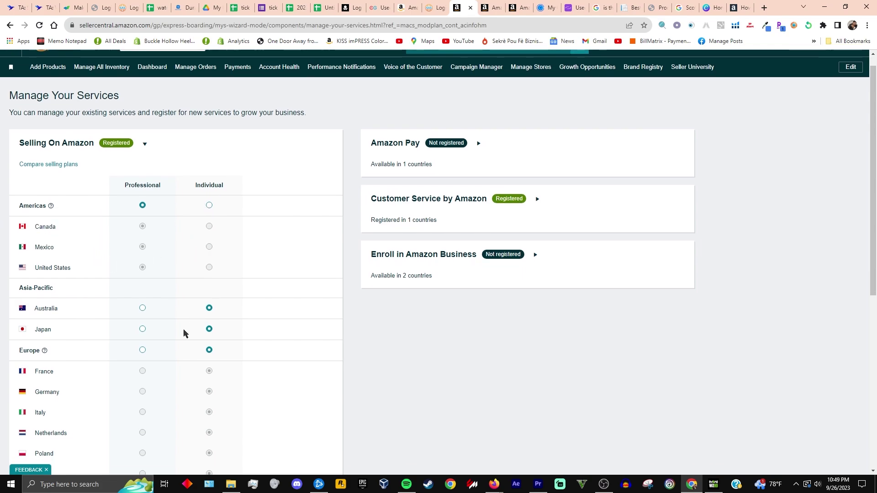
pyautogui.scroll(-2, 184, 333)
pyautogui.scroll(-3, 115, 265)
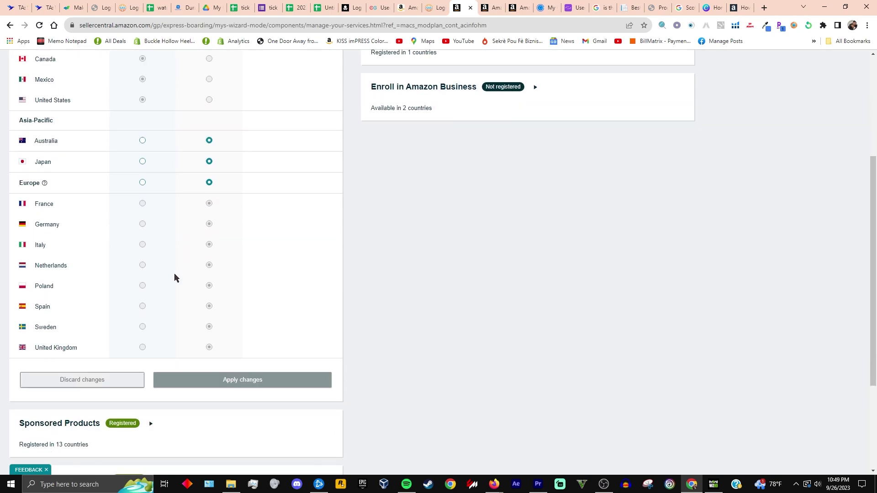
pyautogui.scroll(4, 183, 274)
pyautogui.scroll(1, 202, 288)
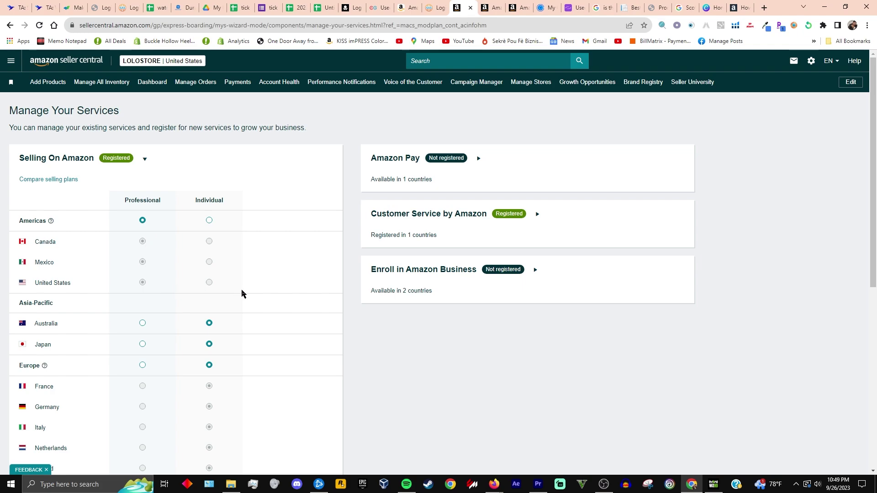
pyautogui.scroll(-6, 236, 292)
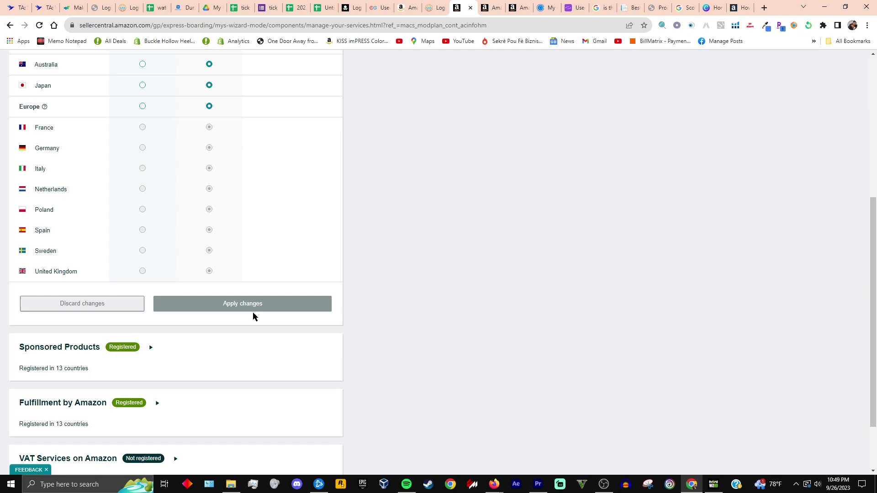
pyautogui.scroll(6, 233, 322)
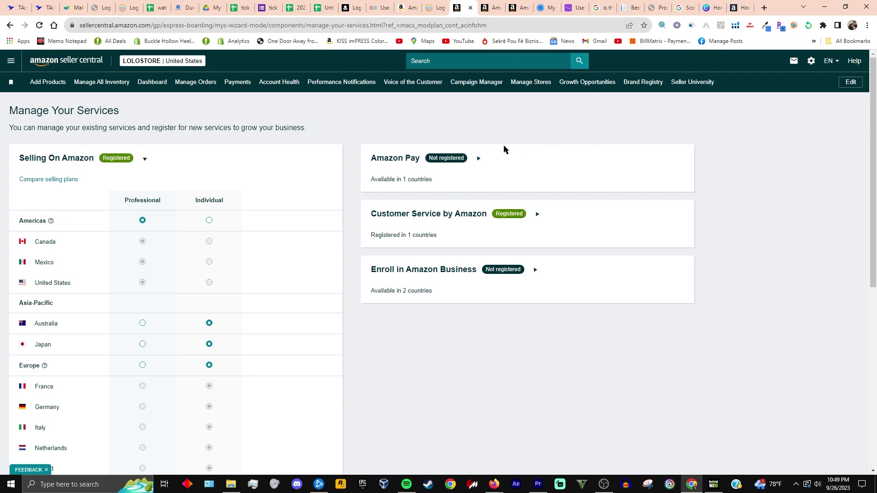
# Look over the Amazon Pay, Customer Service by Amazon and Amazon Business service entries.
pyautogui.scroll(-3, 457, 198)
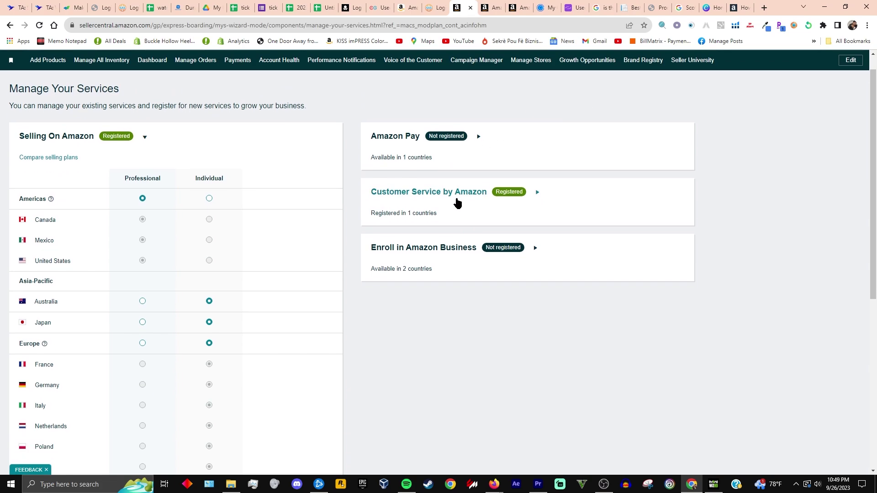
pyautogui.scroll(3, 457, 191)
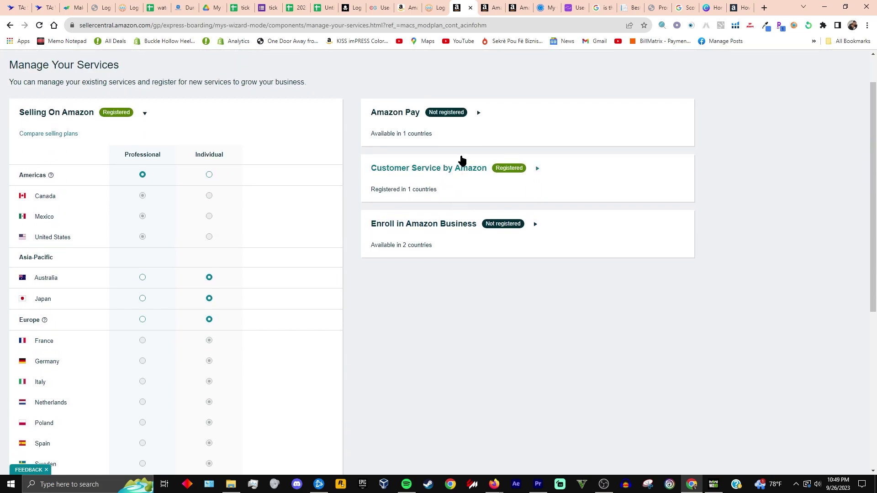
pyautogui.middleClick(488, 187)
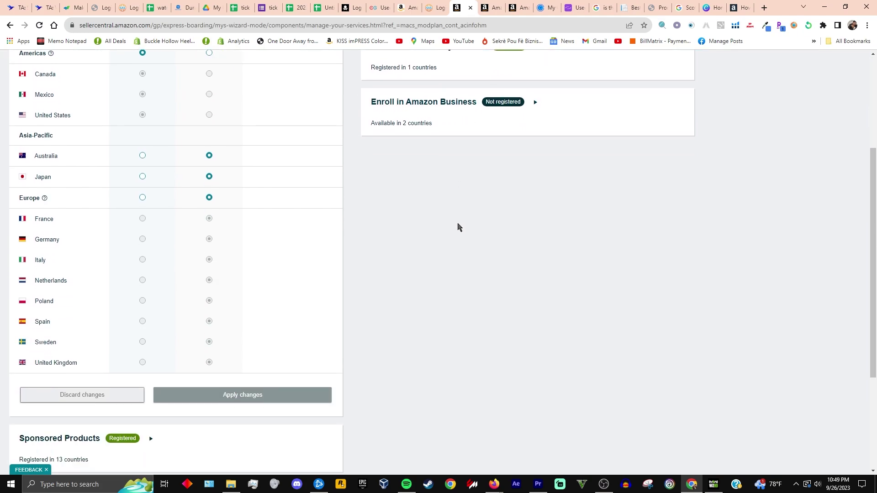
pyautogui.scroll(-1, 489, 187)
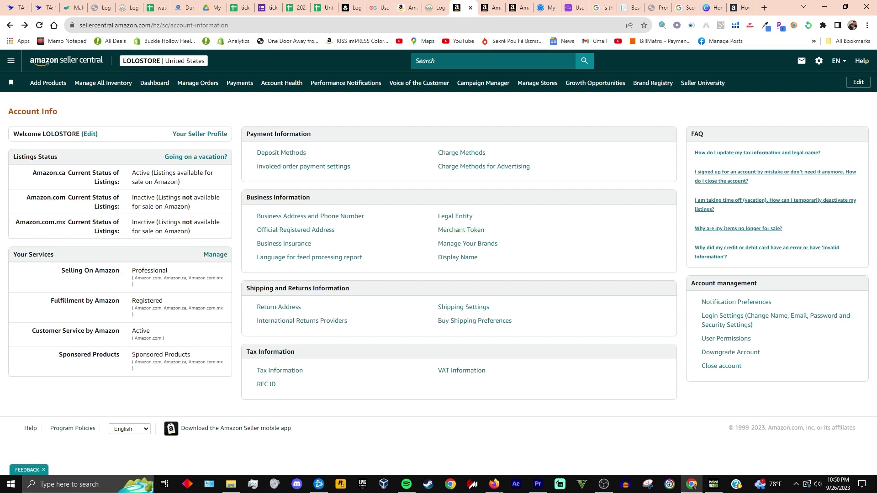
# Open the shipping settings and review the regions, transit times and shipping fees of the default template.
pyautogui.hotkey('alt', 'Tab')
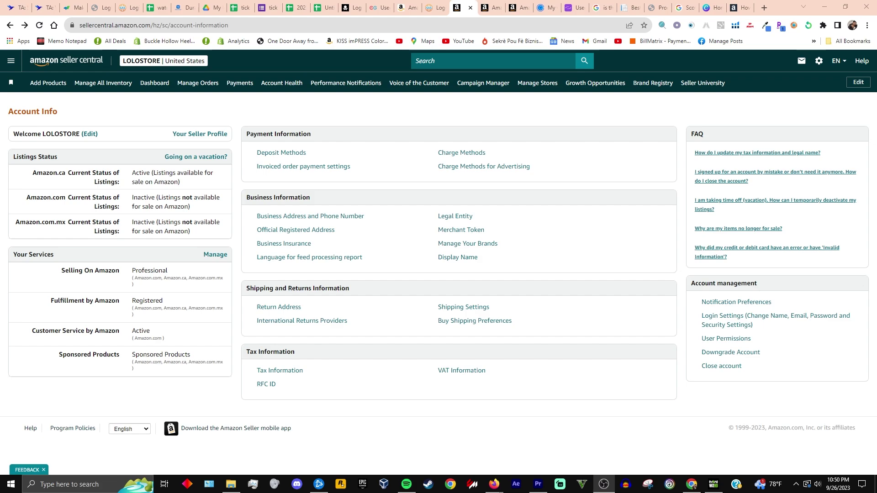
pyautogui.click(819, 62)
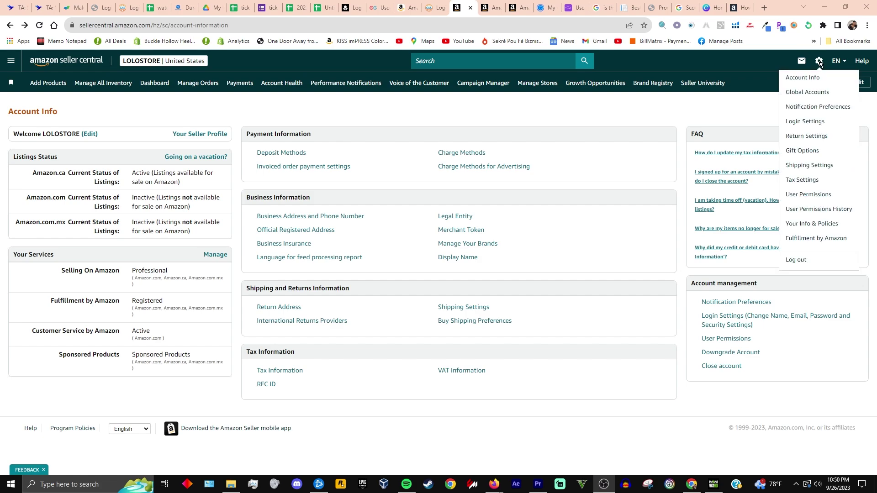
pyautogui.click(814, 165)
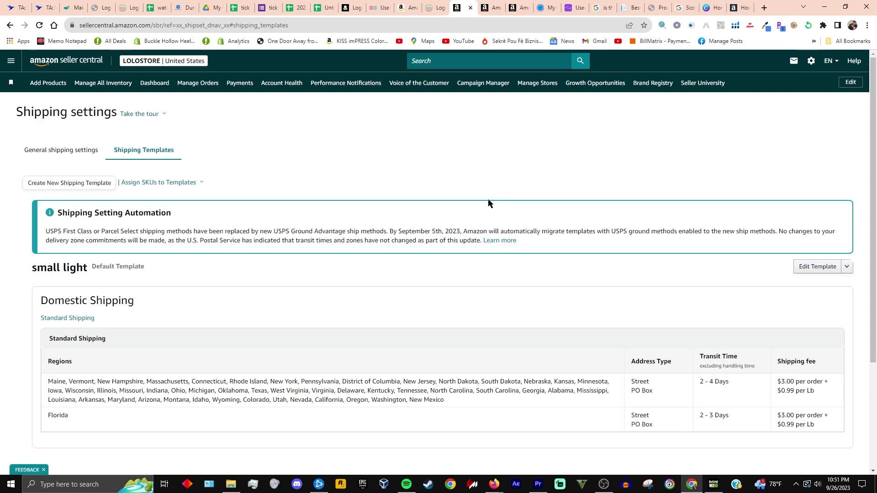
pyautogui.scroll(-2, 461, 226)
pyautogui.scroll(-2, 461, 228)
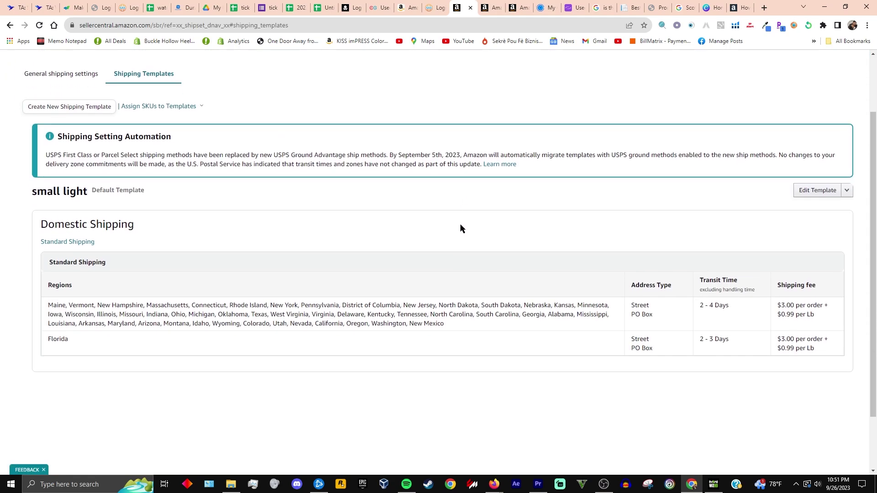
pyautogui.scroll(1, 356, 242)
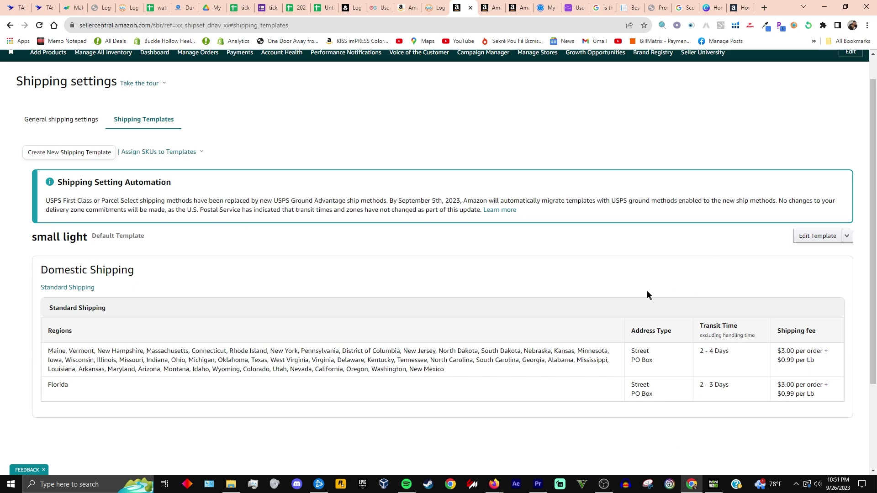
pyautogui.scroll(1, 400, 280)
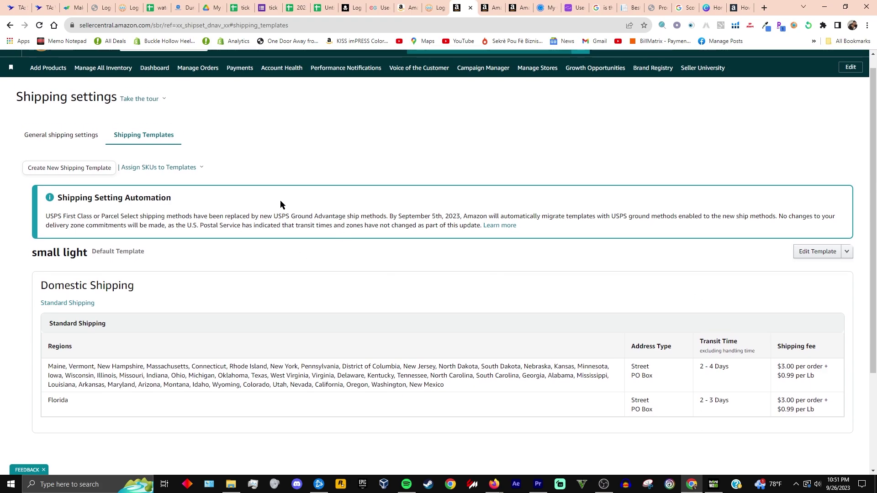
pyautogui.scroll(-1, 256, 274)
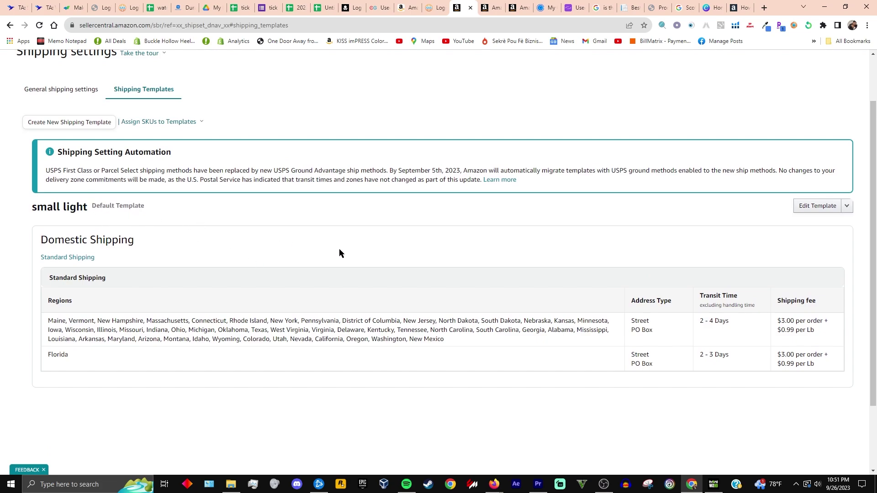
pyautogui.scroll(1, 315, 238)
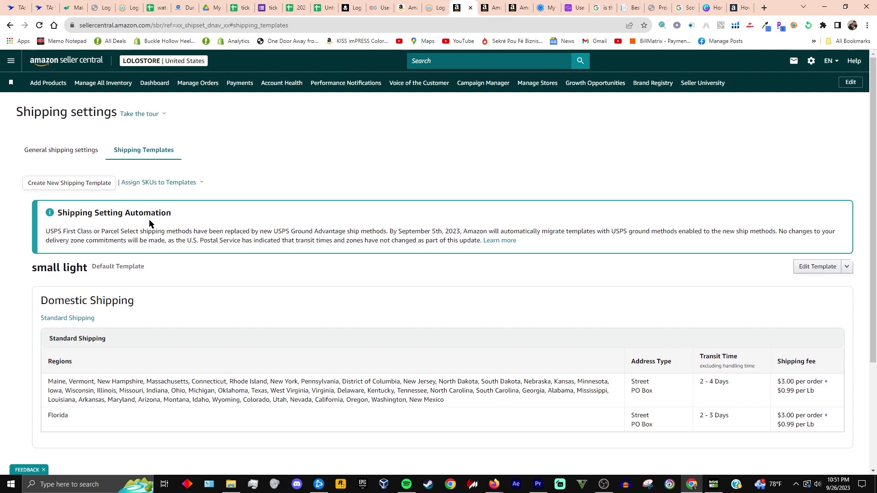
# Start creating a new shipping template from scratch and dismiss the Shipping Settings Automation setup.
pyautogui.click(79, 183)
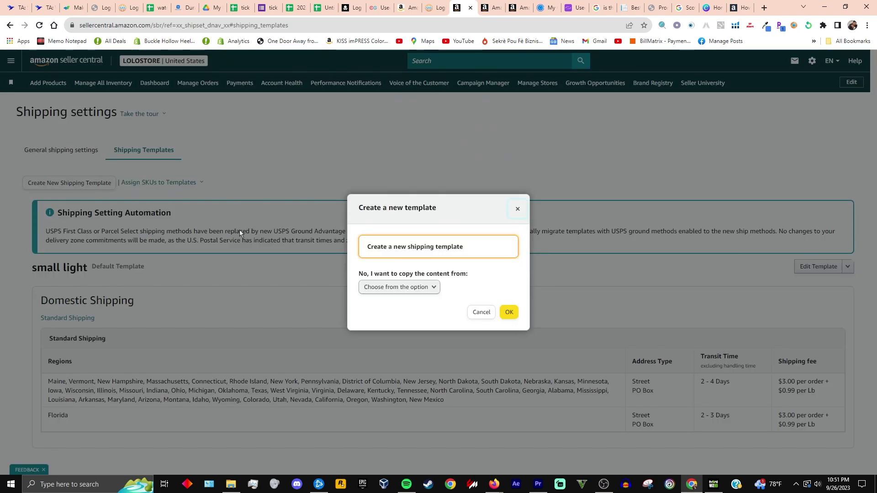
pyautogui.click(508, 312)
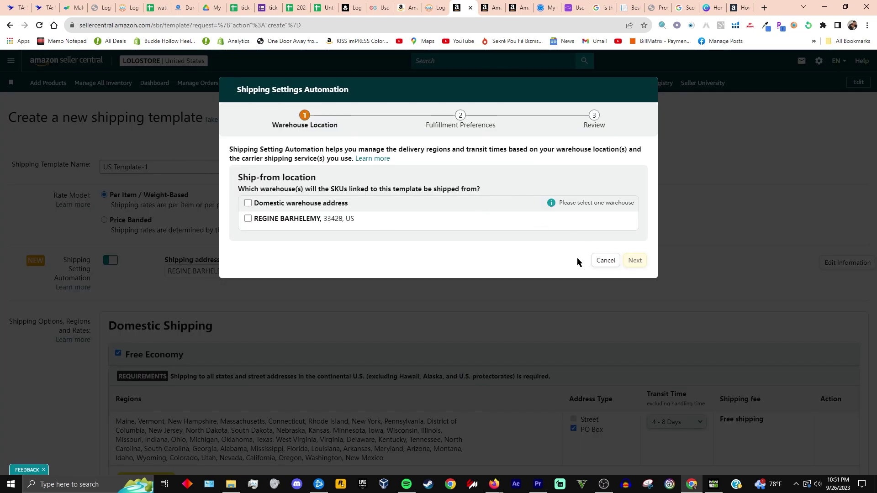
pyautogui.moveTo(238, 90); pyautogui.dragTo(358, 92)
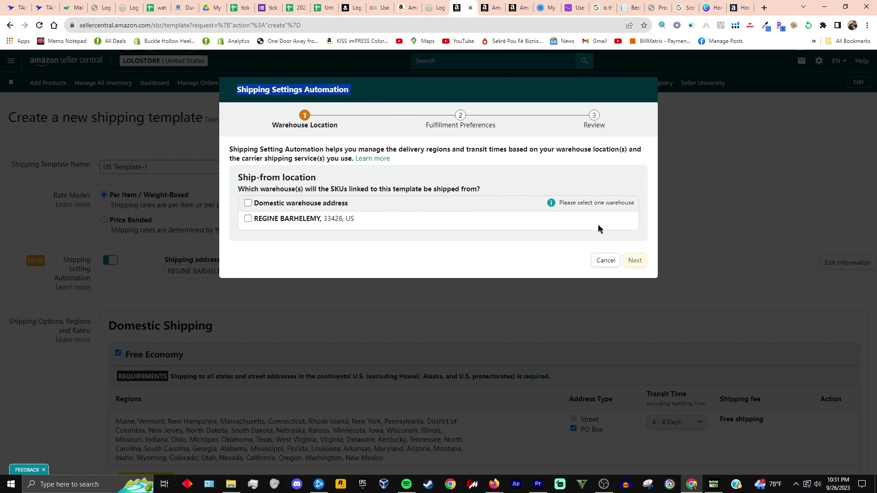
pyautogui.click(600, 261)
# Examine the template name, rate model and domestic shipping options of the new shipping template.
pyautogui.click(208, 162)
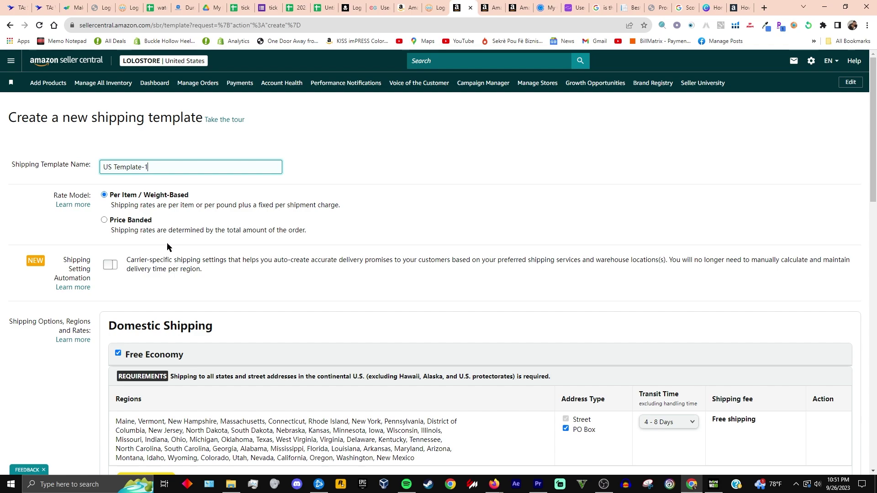
pyautogui.scroll(-1, 152, 250)
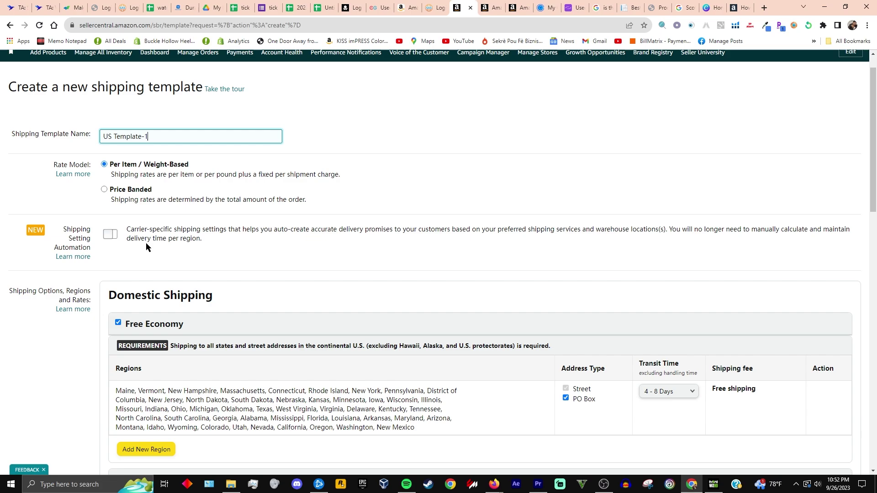
pyautogui.scroll(-1, 146, 242)
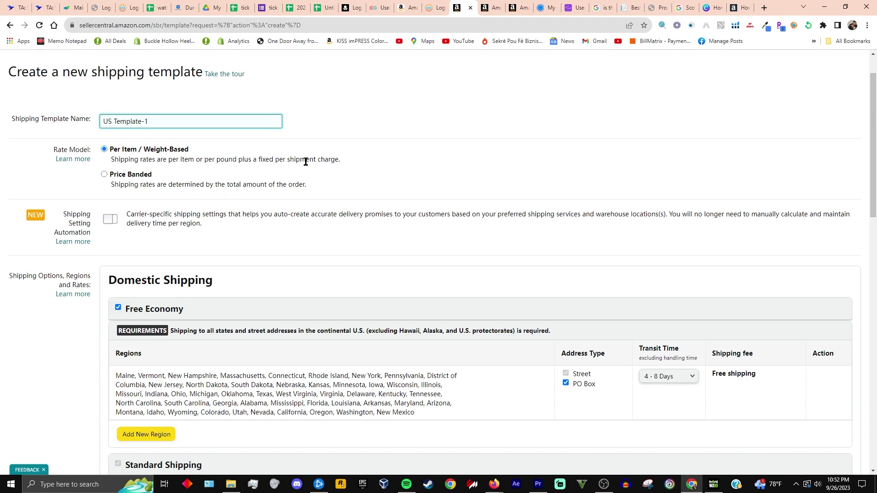
pyautogui.tripleClick(283, 162)
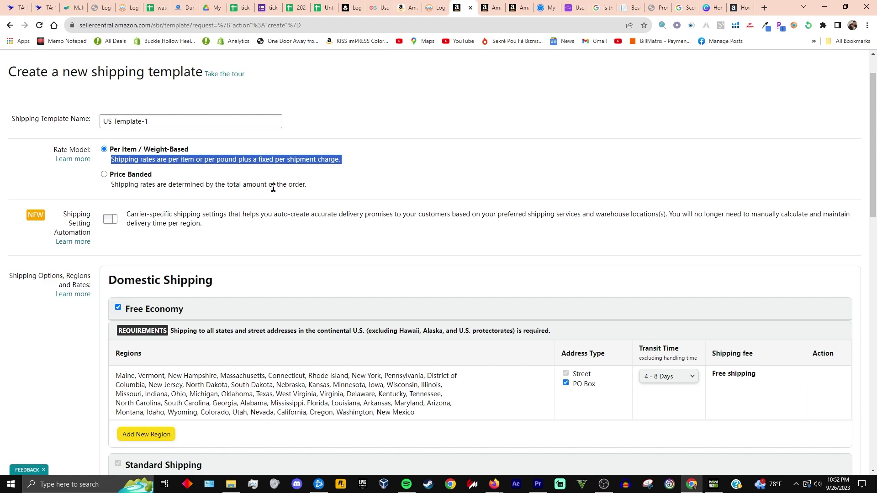
pyautogui.doubleClick(170, 120)
pyautogui.tripleClick(170, 120)
pyautogui.click(166, 121)
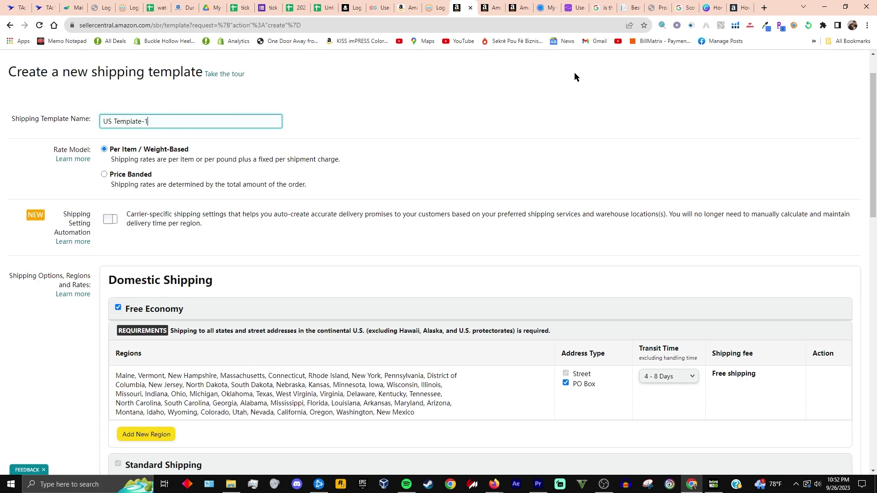
# Switch to the Amazon selling fees page and examine the fulfillment fees by size tier and shipping weight.
pyautogui.click(740, 8)
pyautogui.scroll(-2, 384, 186)
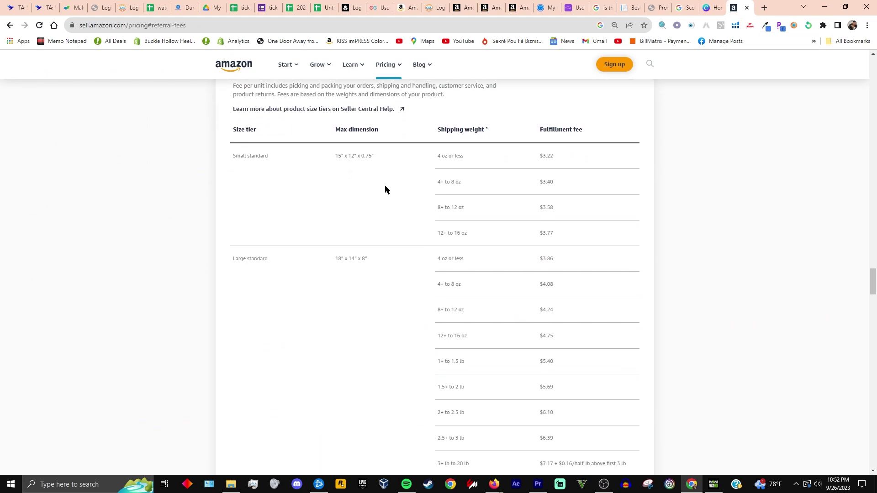
pyautogui.scroll(-2, 360, 187)
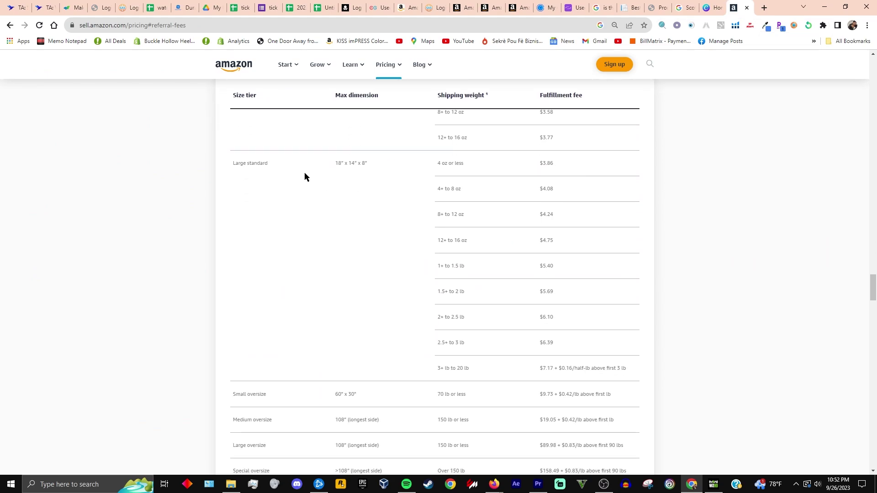
# Examine the dimensions and shipping weights of the Large standard size tier in the fulfillment fee table.
pyautogui.moveTo(245, 164); pyautogui.dragTo(269, 164)
pyautogui.moveTo(336, 163); pyautogui.dragTo(363, 164)
pyautogui.moveTo(438, 241); pyautogui.dragTo(452, 248)
# Switch back to the new shipping template and disable the Free Economy domestic shipping option.
pyautogui.click(456, 13)
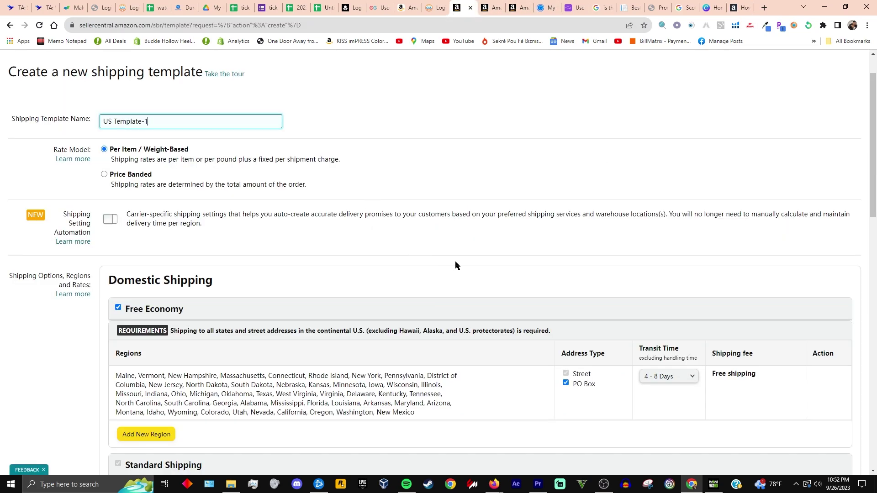
pyautogui.scroll(-2, 455, 265)
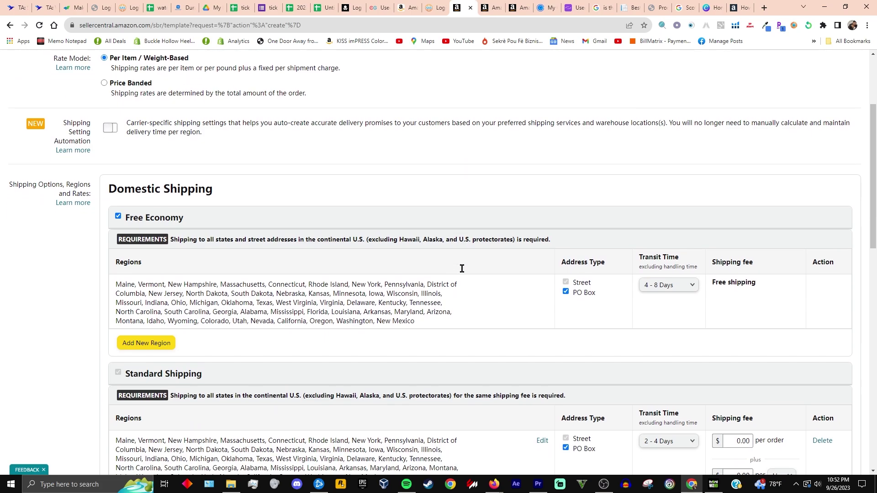
pyautogui.scroll(-1, 471, 274)
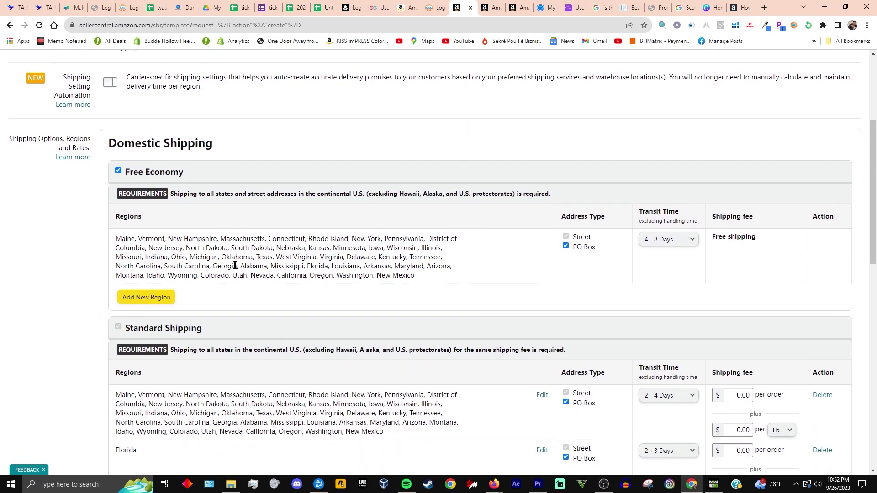
pyautogui.click(118, 172)
pyautogui.click(507, 305)
# Disable Expedited Shipping and Two-Day Delivery under domestic shipping in the template.
pyautogui.scroll(-2, 305, 292)
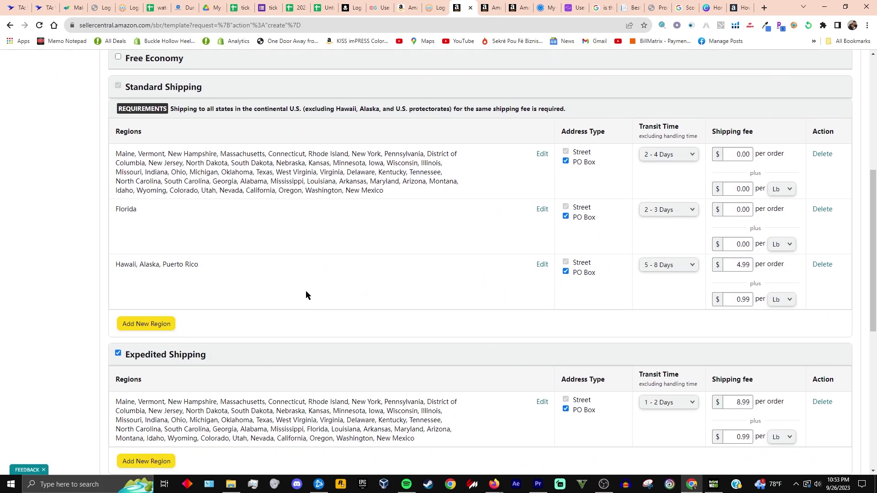
pyautogui.scroll(-2, 306, 295)
pyautogui.click(118, 244)
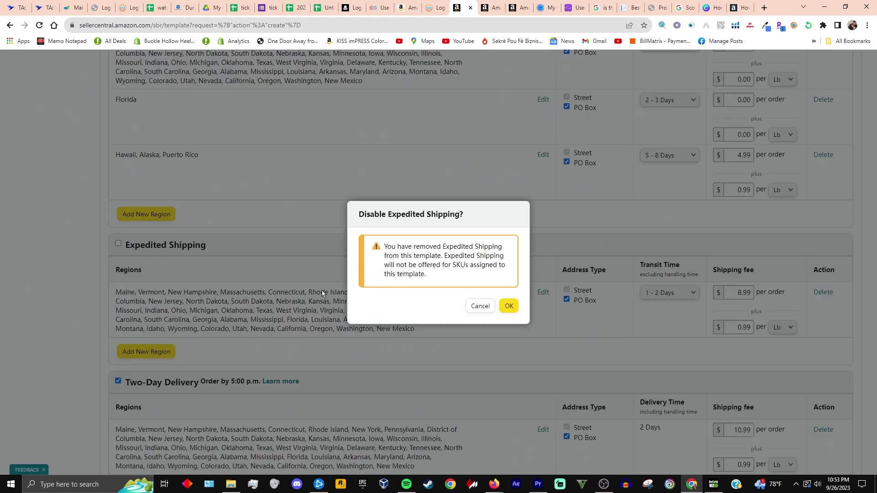
pyautogui.click(516, 306)
pyautogui.scroll(-1, 325, 283)
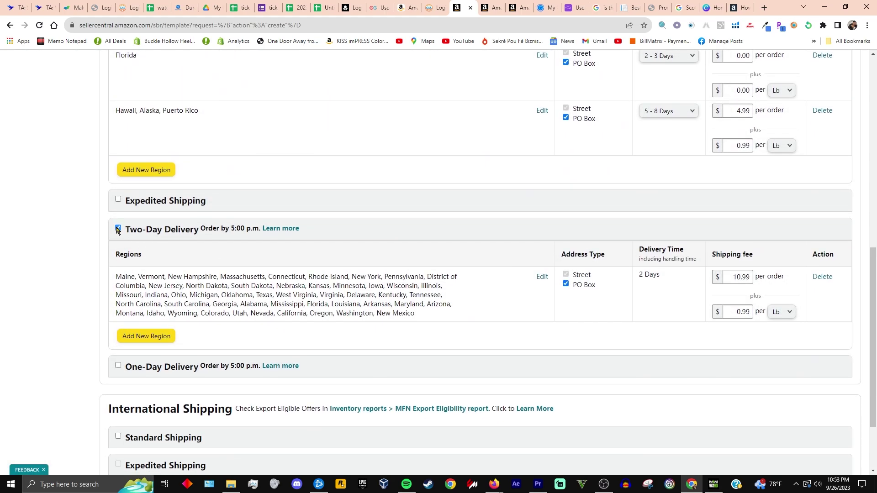
pyautogui.click(118, 230)
pyautogui.click(507, 306)
# Examine the Standard Shipping regions, transit times and fees, and the remaining domestic and international options.
pyautogui.scroll(2, 238, 284)
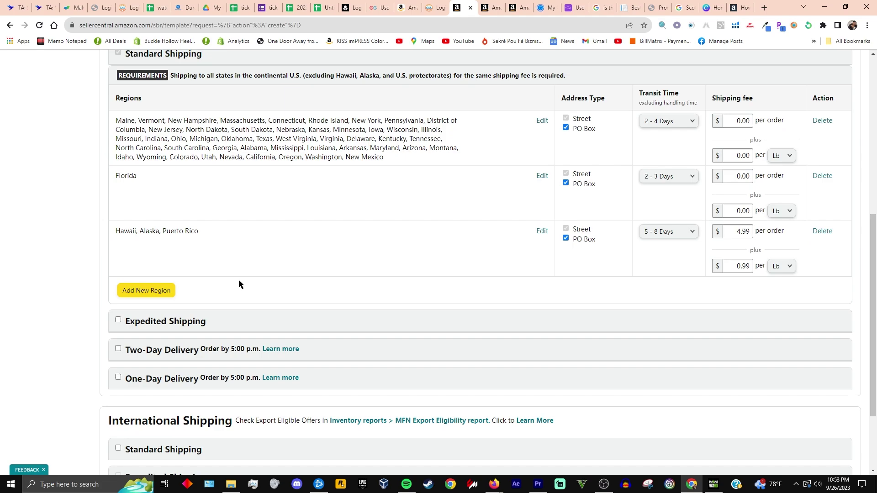
pyautogui.scroll(2, 249, 299)
pyautogui.scroll(-2, 257, 299)
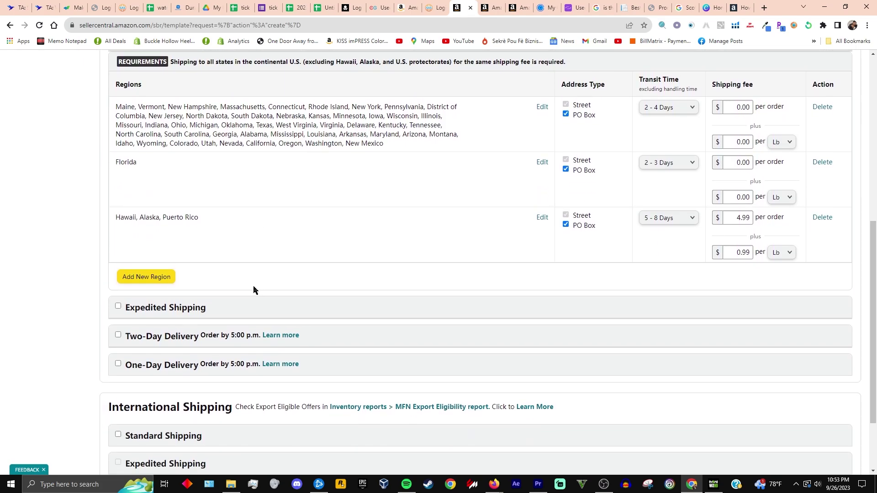
pyautogui.scroll(1, 239, 257)
pyautogui.scroll(-2, 238, 254)
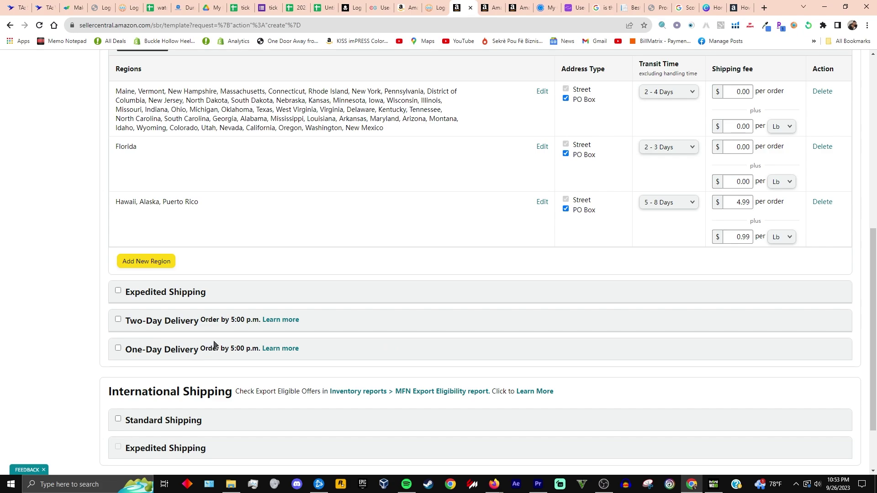
pyautogui.scroll(2, 215, 344)
pyautogui.scroll(-2, 210, 358)
pyautogui.scroll(4, 233, 322)
pyautogui.scroll(-4, 231, 341)
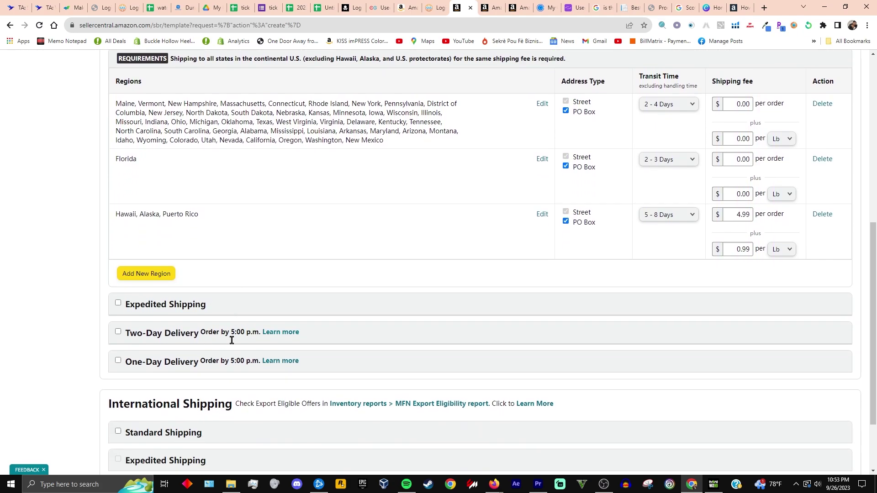
pyautogui.scroll(3, 370, 323)
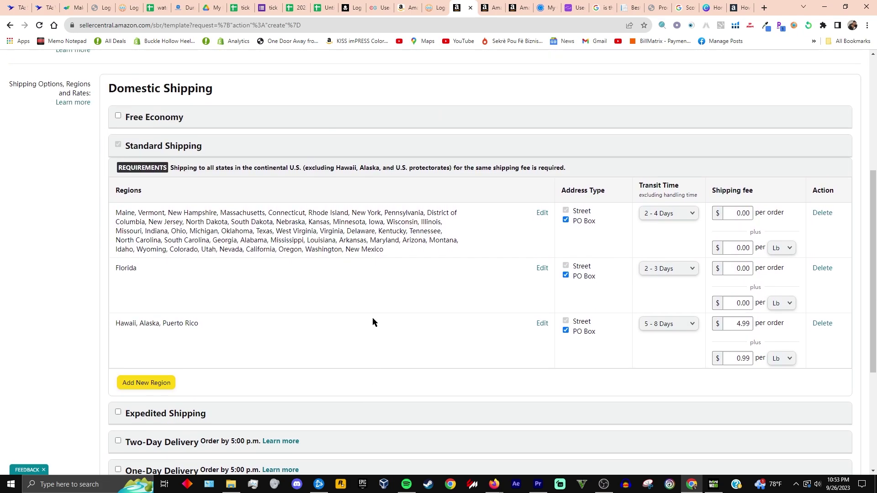
pyautogui.scroll(-1, 373, 322)
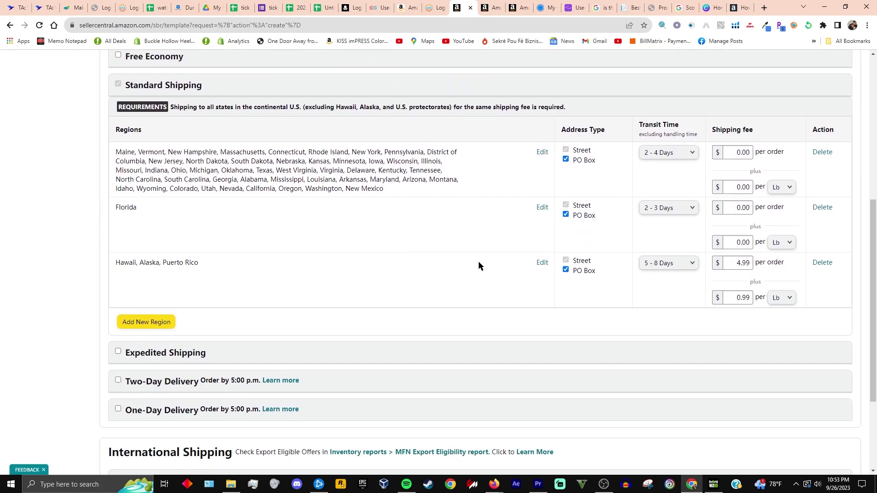
pyautogui.click(825, 263)
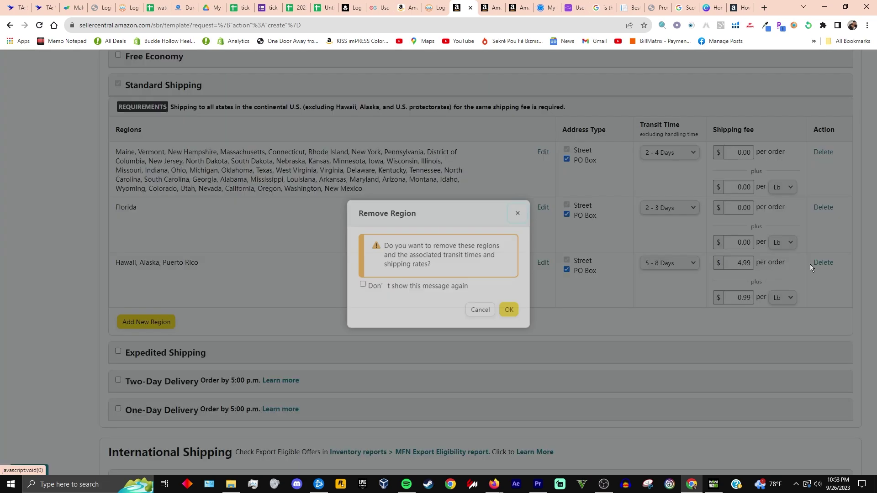
pyautogui.click(518, 214)
# Remove the Hawaii, Alaska, Puerto Rico region from Standard Shipping.
pyautogui.scroll(2, 452, 279)
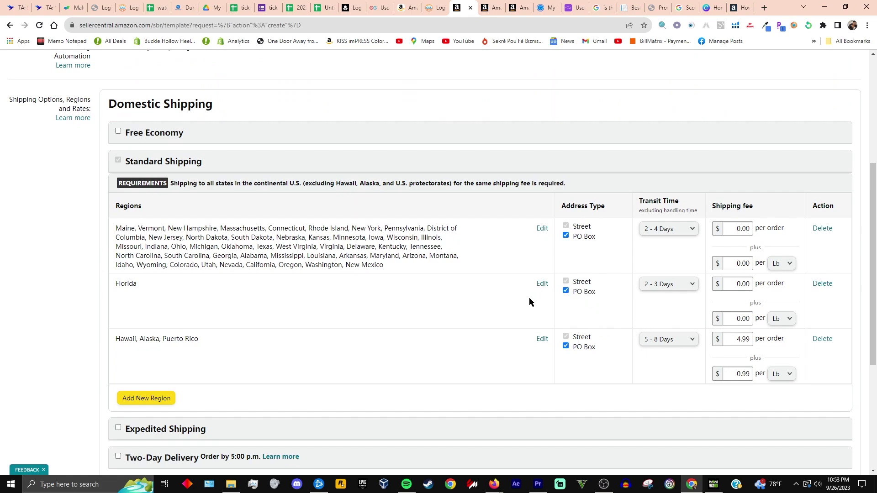
pyautogui.moveTo(126, 161); pyautogui.dragTo(203, 162)
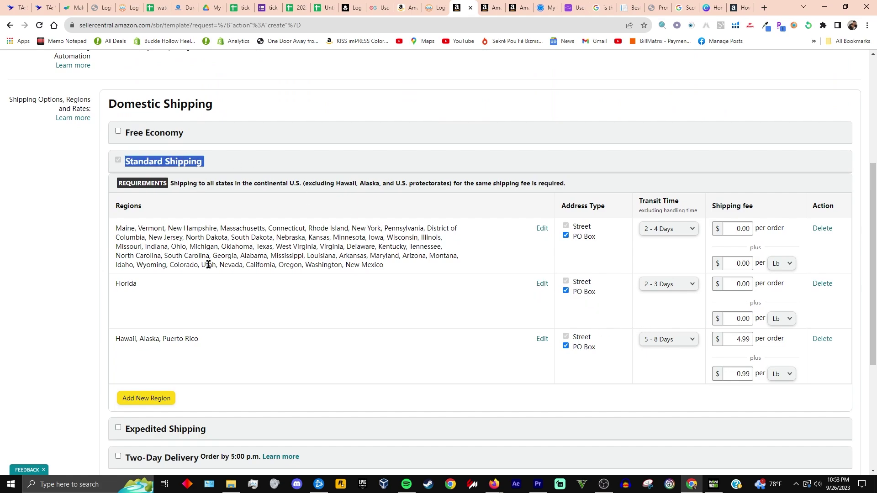
pyautogui.moveTo(116, 340); pyautogui.dragTo(217, 344)
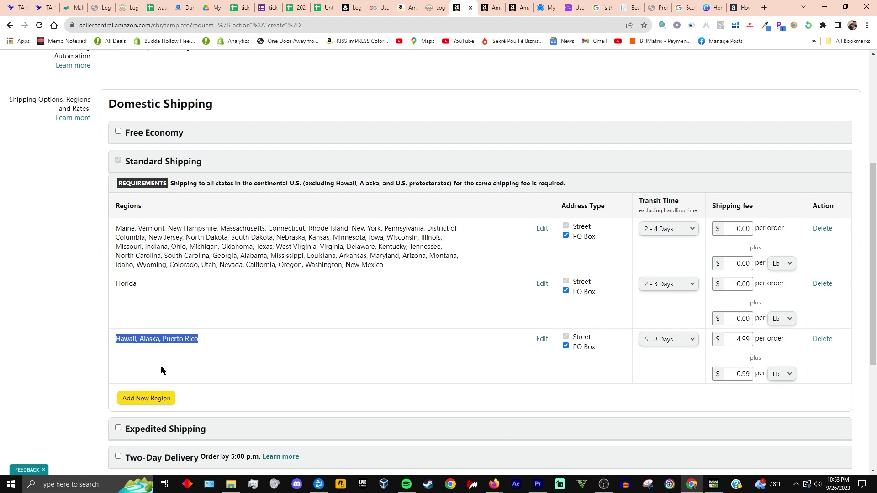
pyautogui.moveTo(121, 340); pyautogui.dragTo(199, 350)
pyautogui.click(822, 339)
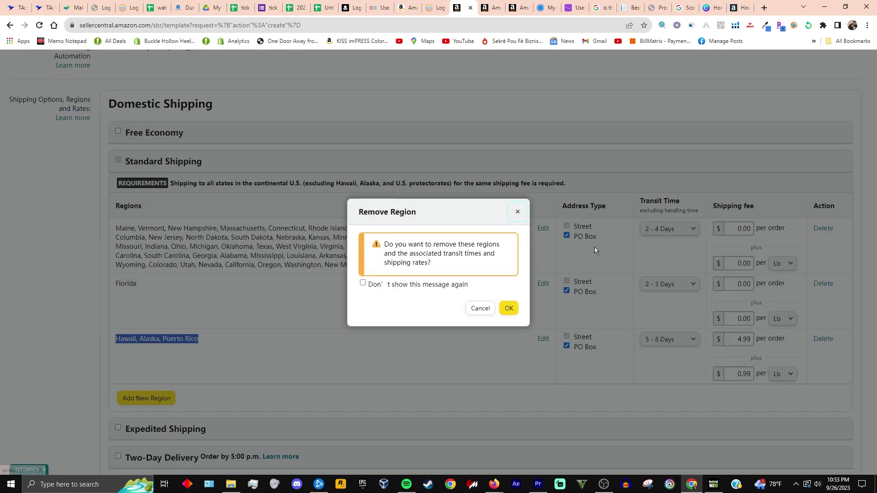
pyautogui.click(508, 309)
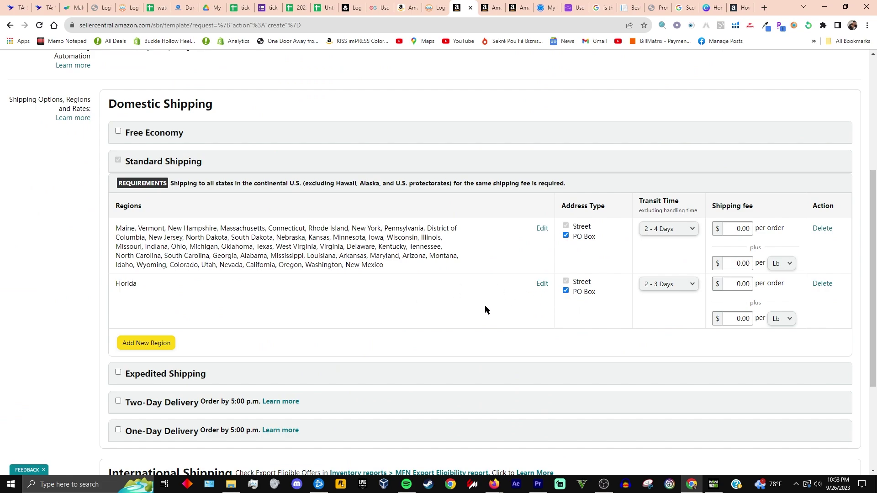
# Examine the list of states in the continental U.S. region of Standard Shipping.
pyautogui.doubleClick(197, 256)
pyautogui.click(235, 278)
pyautogui.doubleClick(256, 264)
pyautogui.click(626, 302)
# Examine the transit time choices for the continental U.S. and Florida regions of Standard Shipping.
pyautogui.moveTo(639, 201); pyautogui.dragTo(686, 204)
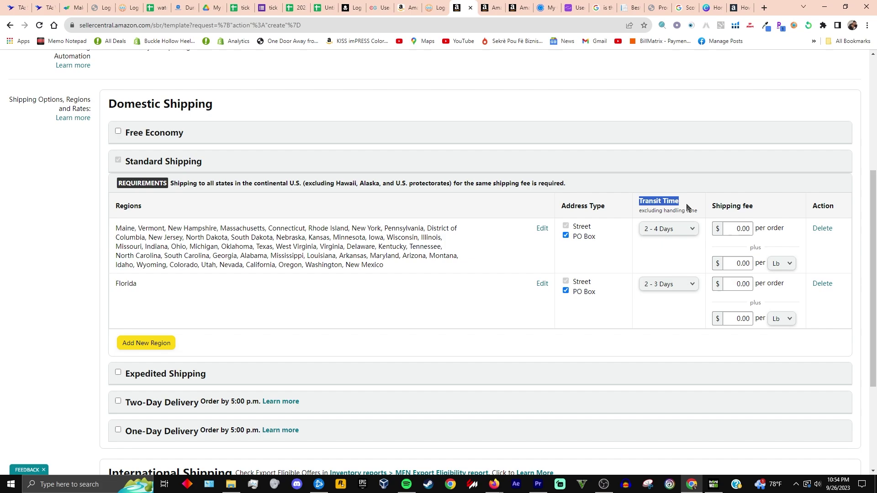
pyautogui.click(692, 232)
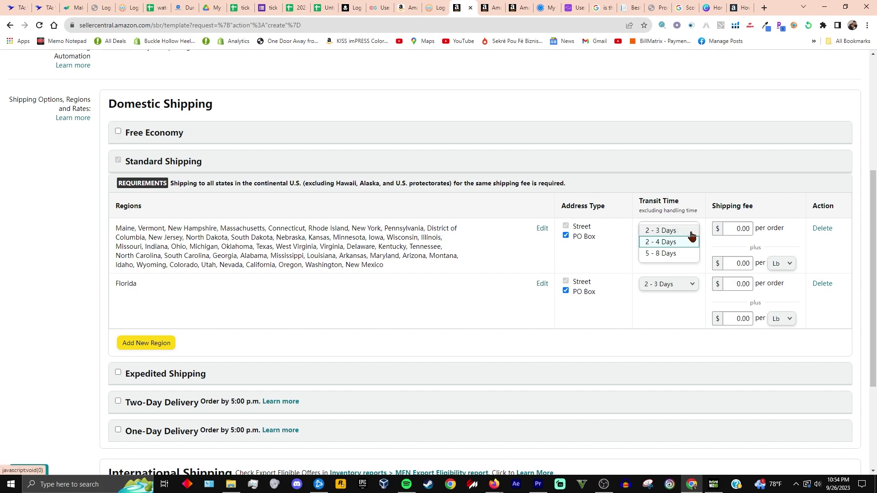
pyautogui.click(667, 285)
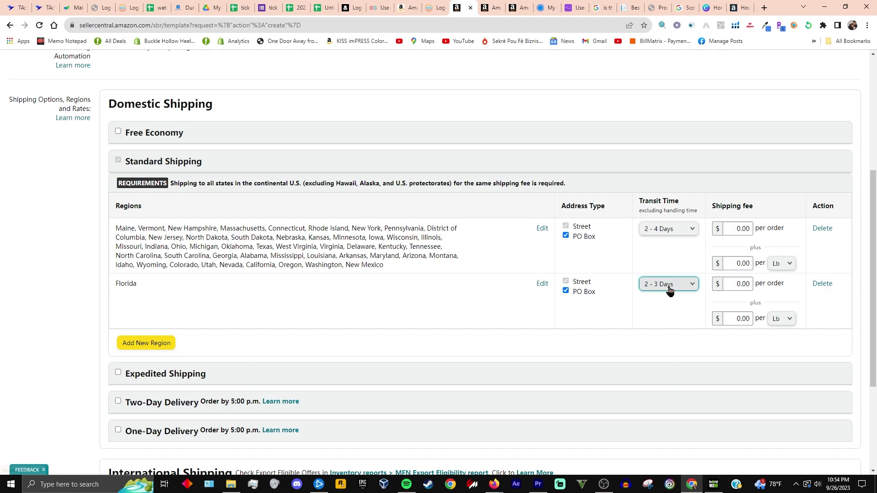
pyautogui.click(667, 286)
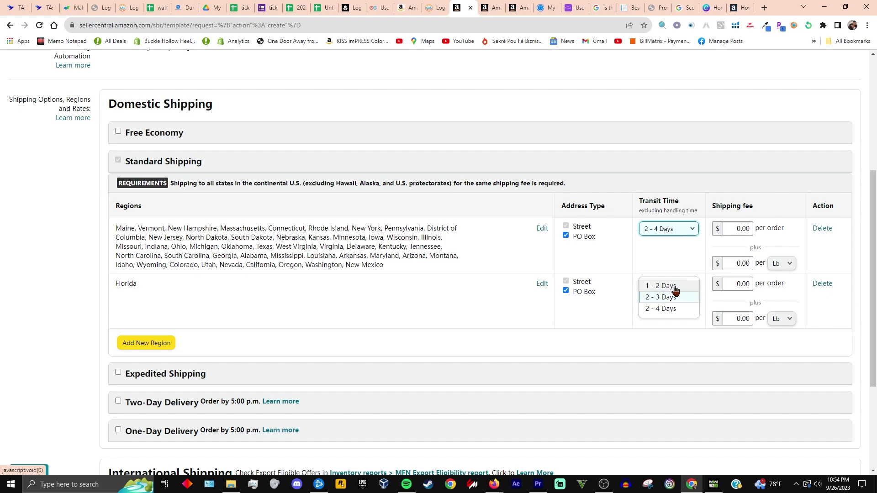
pyautogui.click(690, 297)
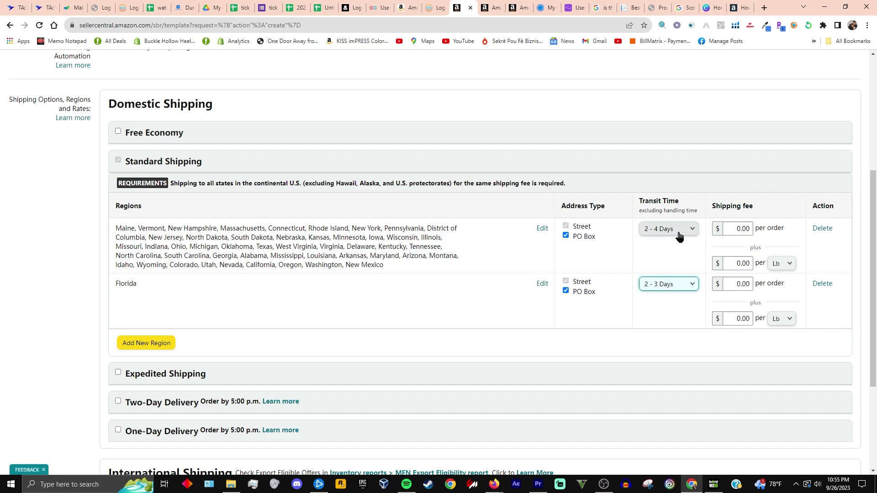
pyautogui.moveTo(639, 201); pyautogui.dragTo(694, 210)
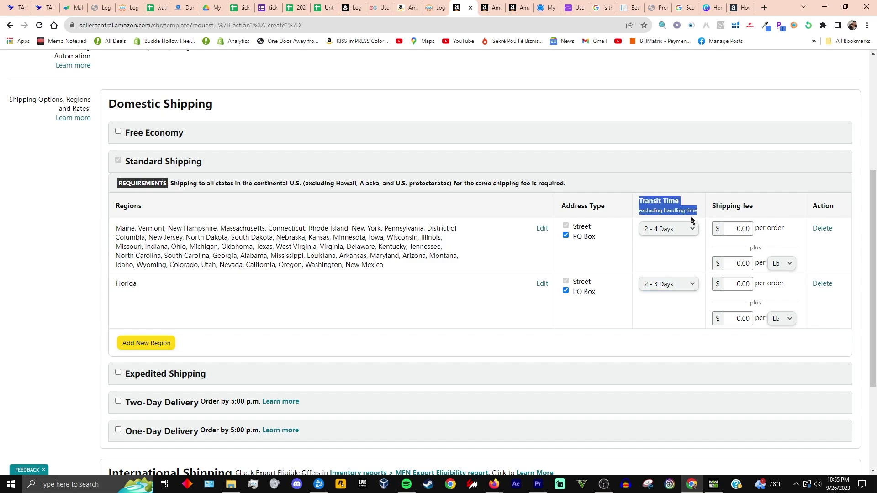
pyautogui.click(663, 254)
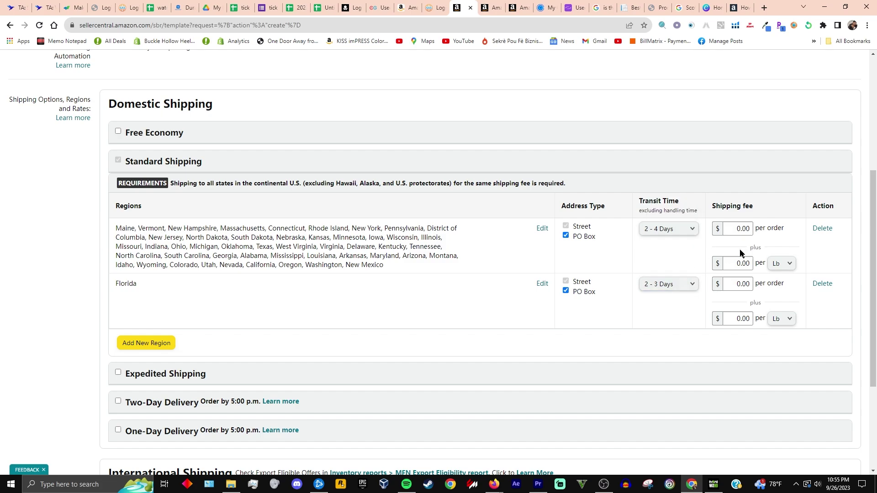
# Set the Standard Shipping transit time to 2 - 3 Days for the continental states and 1 - 2 Days for Florida.
pyautogui.scroll(5, 374, 219)
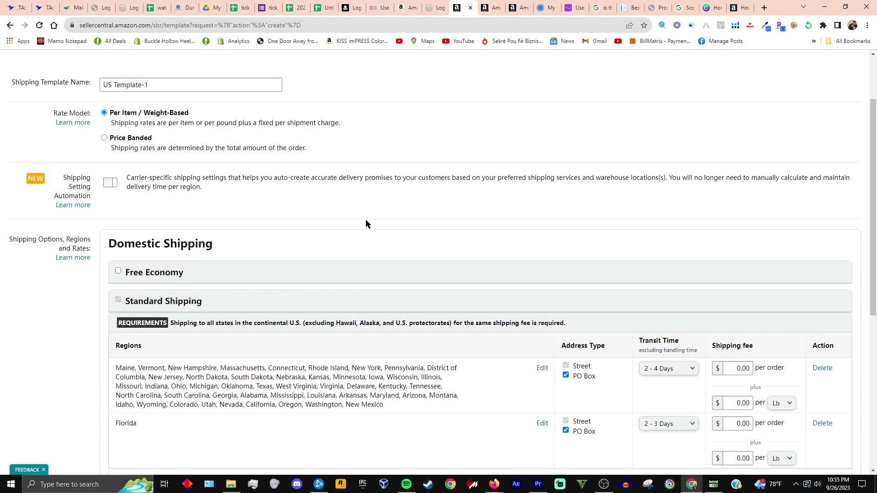
pyautogui.scroll(-6, 365, 223)
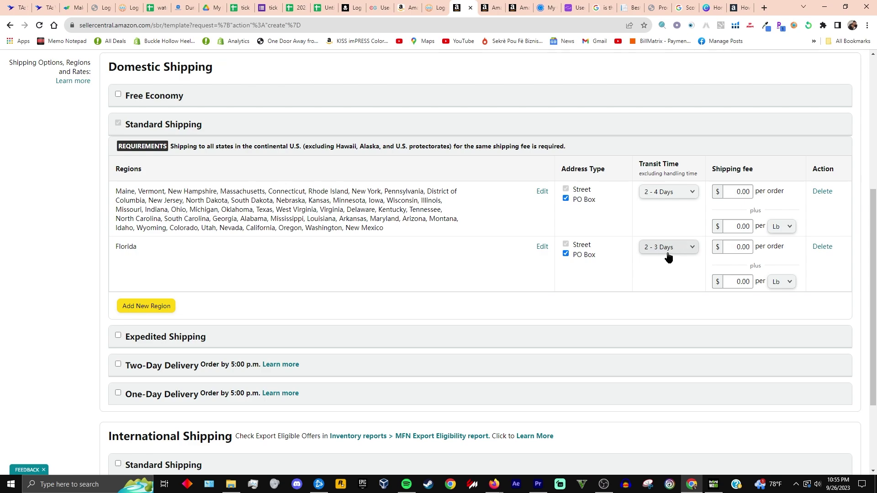
pyautogui.scroll(1, 705, 234)
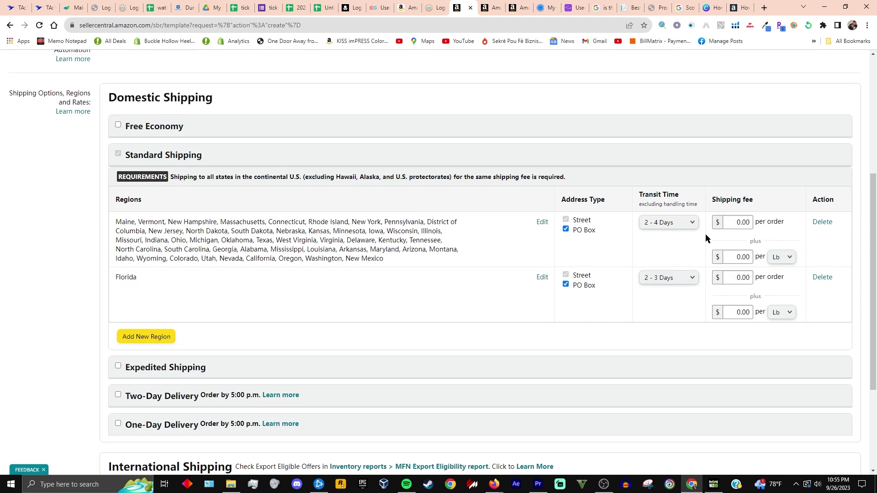
pyautogui.click(683, 223)
pyautogui.click(685, 233)
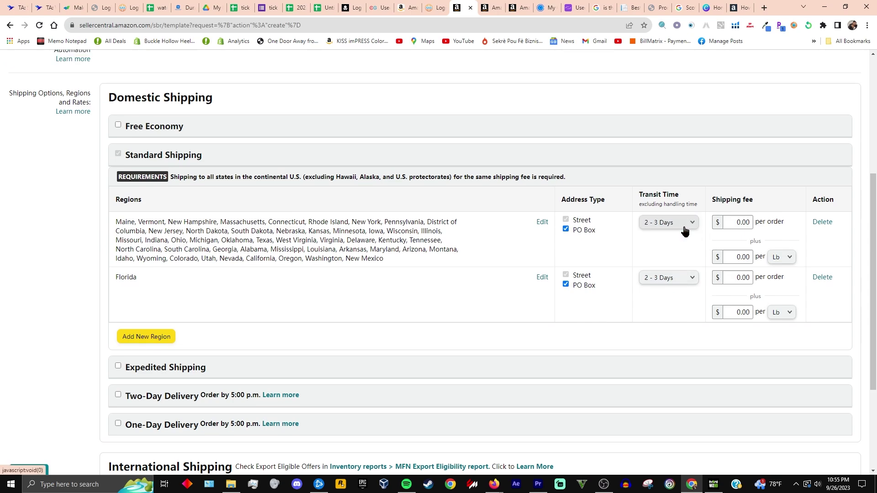
pyautogui.click(688, 281)
pyautogui.click(672, 280)
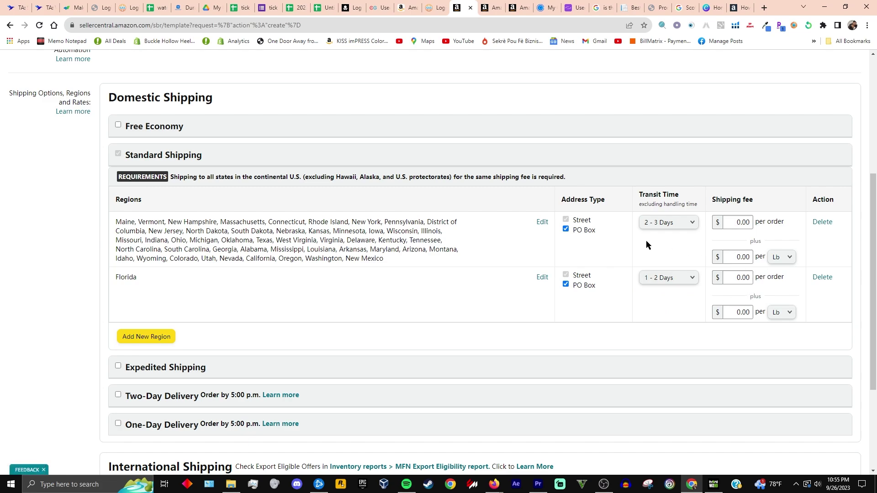
# Switch the additional Standard Shipping fee unit to per item for the continental states and Florida.
pyautogui.click(786, 259)
pyautogui.click(781, 259)
pyautogui.click(788, 317)
pyautogui.click(782, 324)
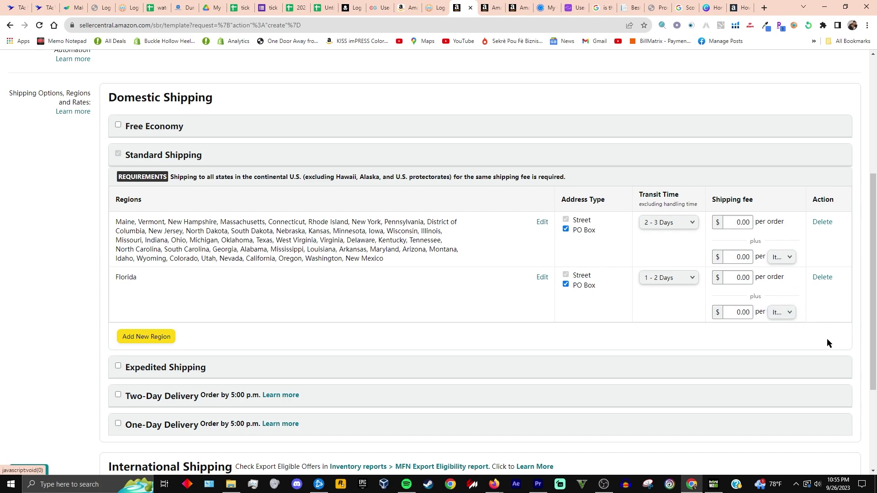
# Set the per-item Standard Shipping fee to $5.00 for both the continental states and Florida.
pyautogui.doubleClick(741, 259)
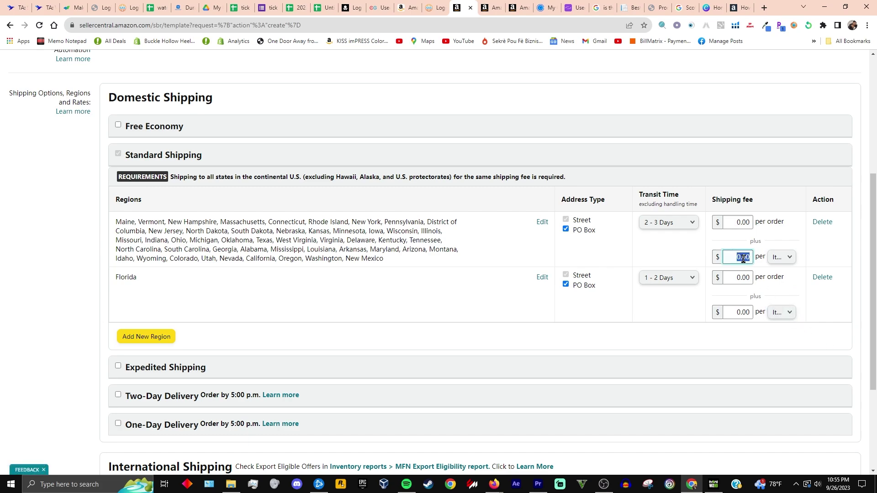
pyautogui.write('5')
pyautogui.doubleClick(744, 312)
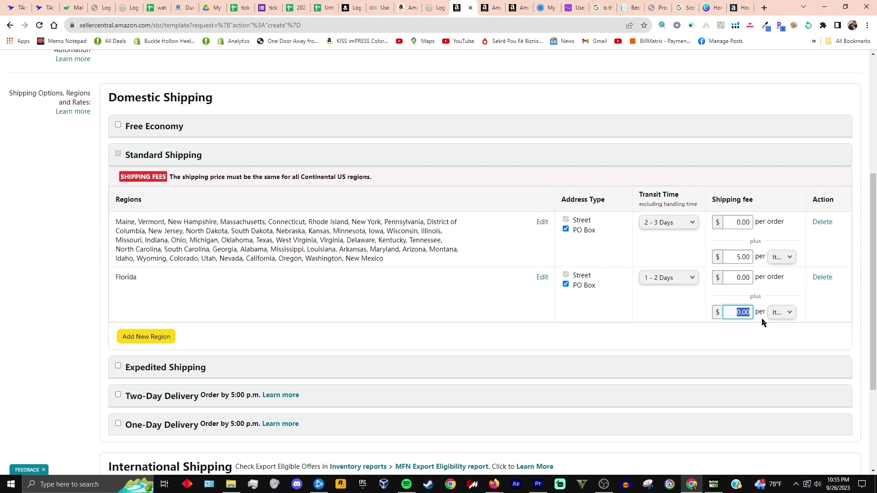
pyautogui.write('5')
pyautogui.click(638, 311)
# Enable Two-Day Delivery as a domestic shipping option in the template.
pyautogui.scroll(-2, 293, 333)
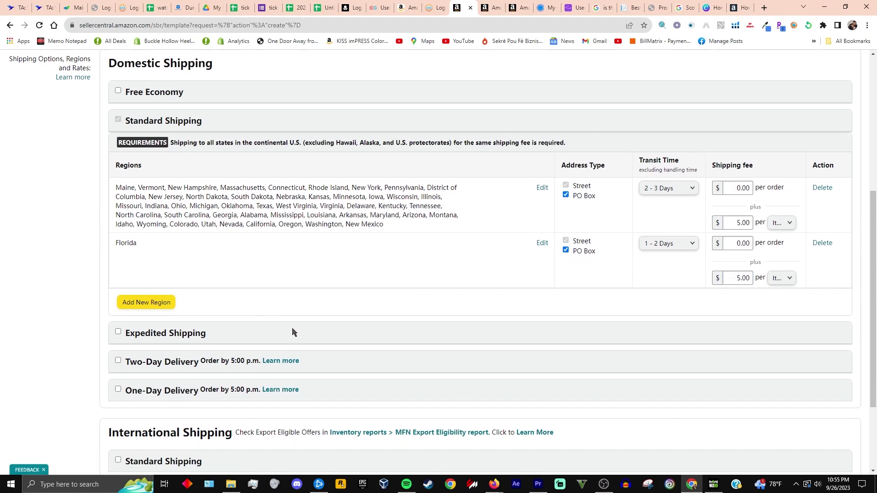
pyautogui.click(118, 304)
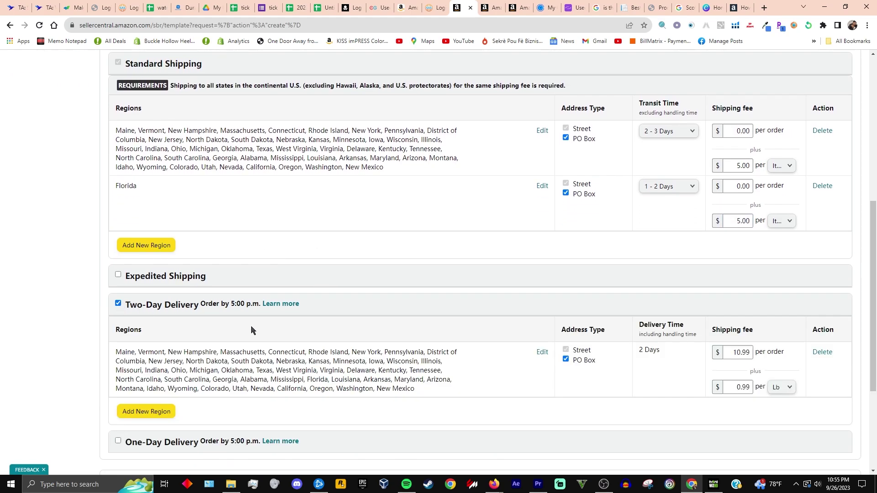
# Remove California from the Two-Day Delivery regions.
pyautogui.scroll(-1, 533, 338)
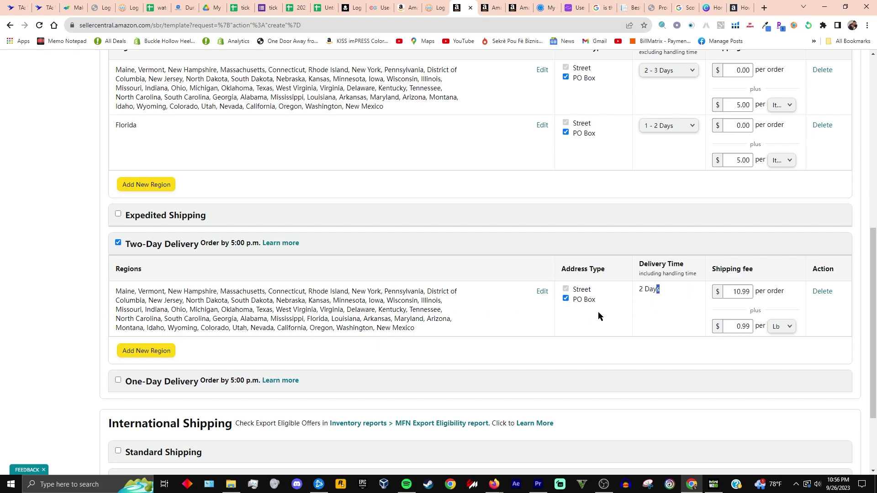
pyautogui.click(631, 319)
pyautogui.click(542, 293)
pyautogui.scroll(-1, 402, 314)
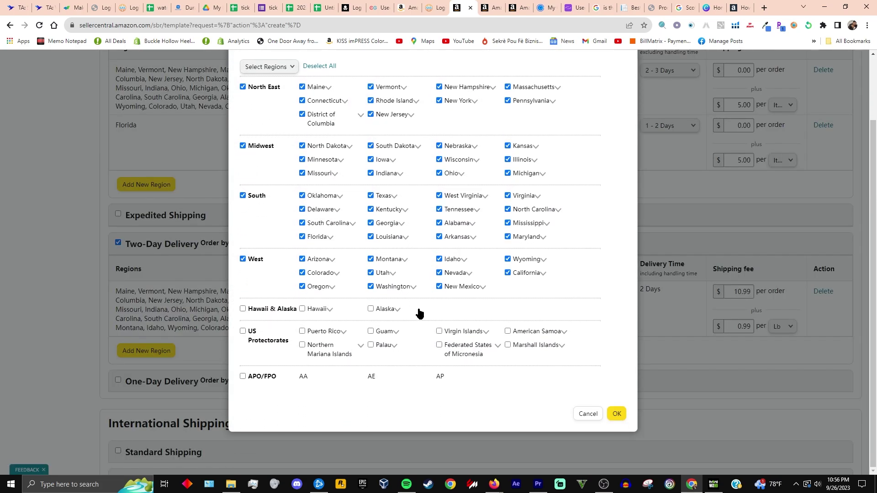
pyautogui.scroll(2, 398, 250)
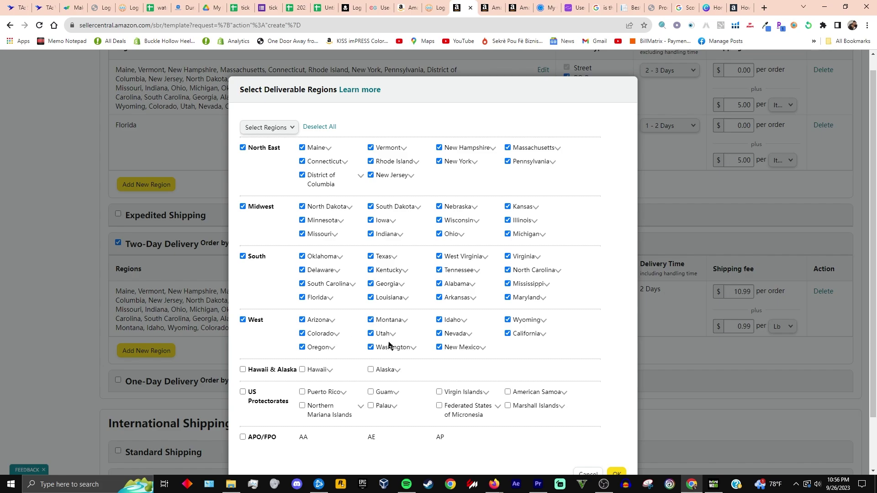
pyautogui.click(508, 333)
pyautogui.scroll(-2, 530, 351)
pyautogui.click(617, 414)
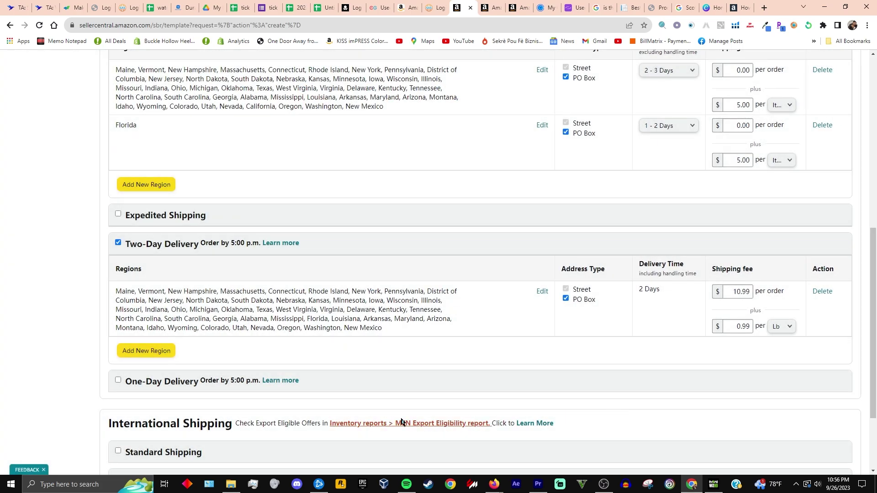
pyautogui.scroll(4, 372, 411)
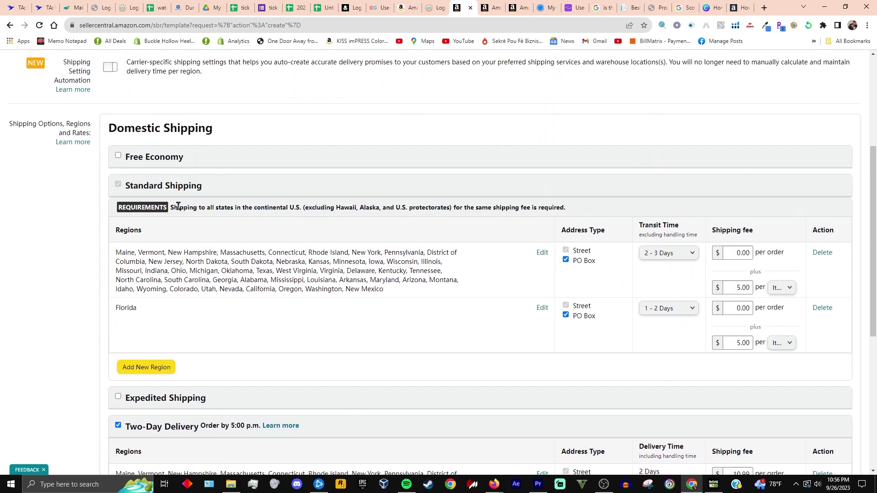
pyautogui.moveTo(178, 206); pyautogui.dragTo(585, 212)
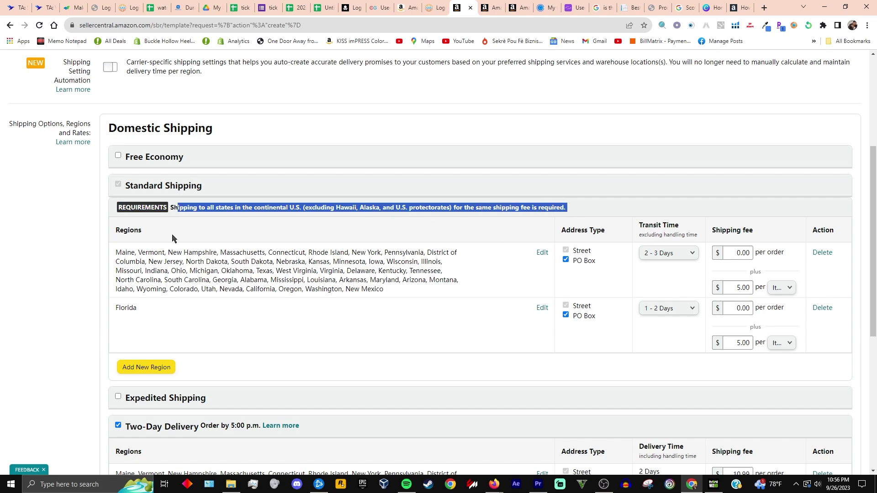
pyautogui.moveTo(124, 178); pyautogui.dragTo(270, 197)
pyautogui.scroll(-1, 255, 305)
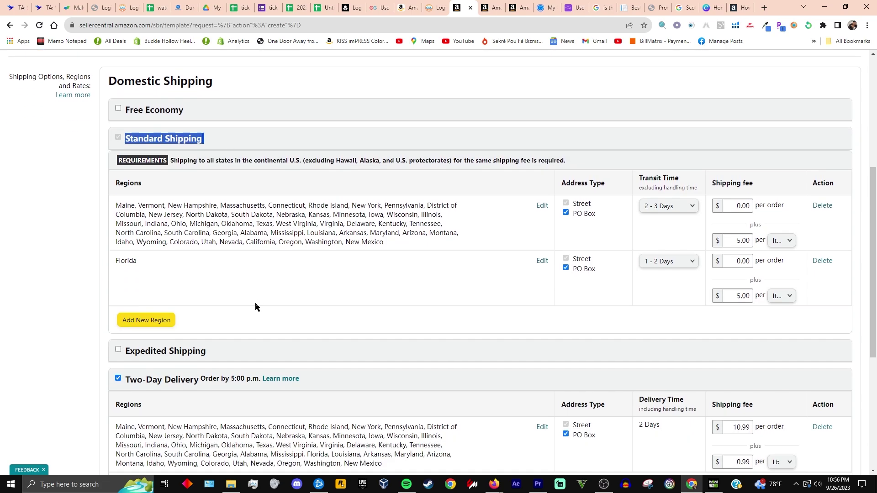
# Switch the additional Two-Day Delivery fee unit to per item and clear the per-order fee.
pyautogui.scroll(-3, 255, 305)
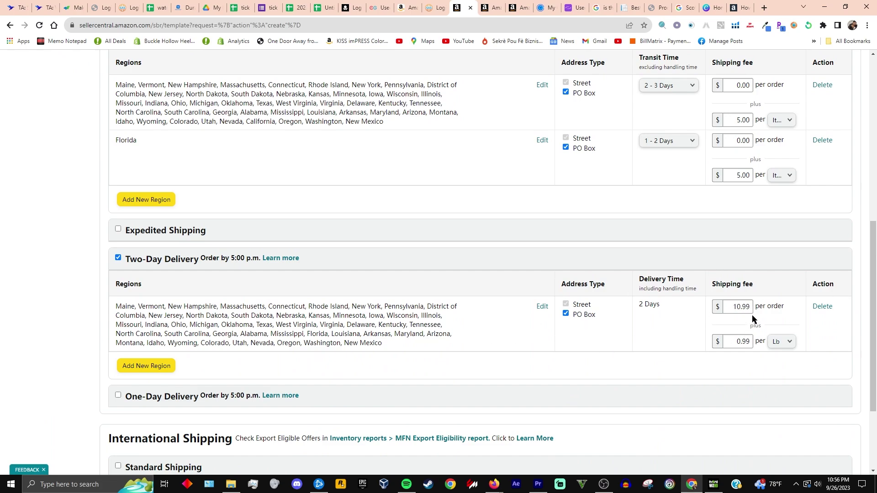
pyautogui.click(785, 350)
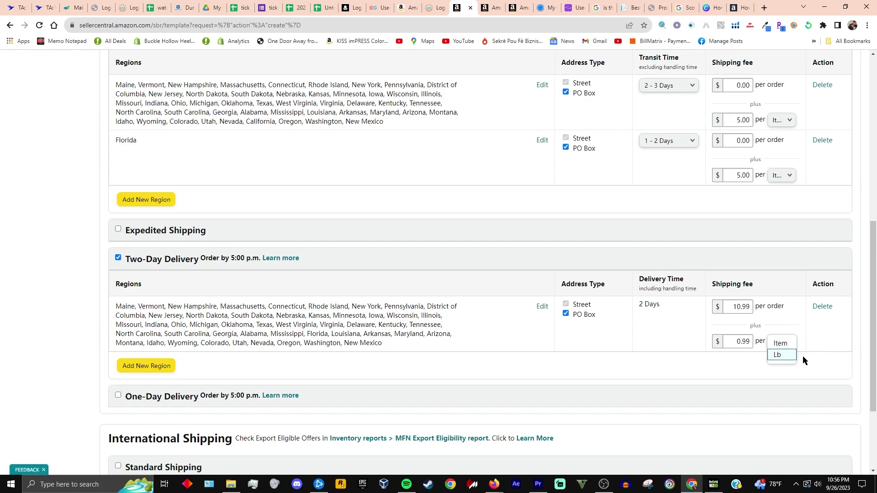
pyautogui.click(780, 343)
pyautogui.click(746, 308)
pyautogui.doubleClick(745, 308)
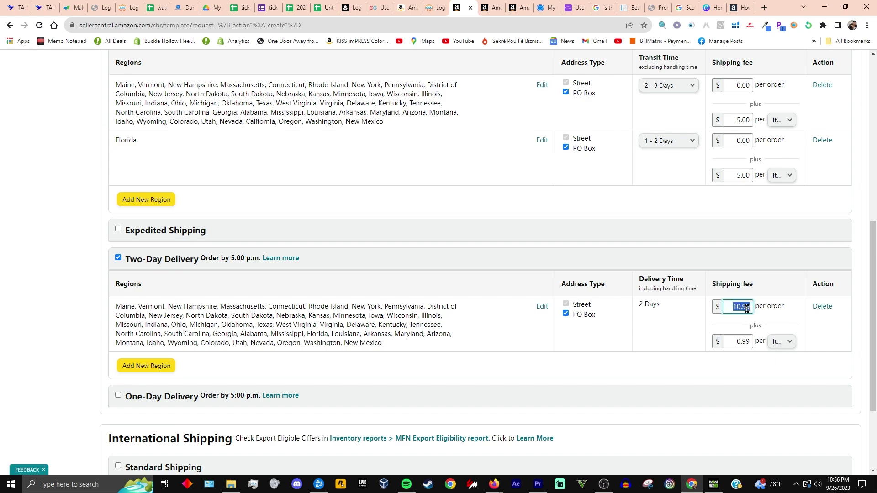
pyautogui.press('BackSpace')
# Set the per-item Two-Day Delivery fee to $15.00.
pyautogui.doubleClick(747, 341)
pyautogui.write('7')
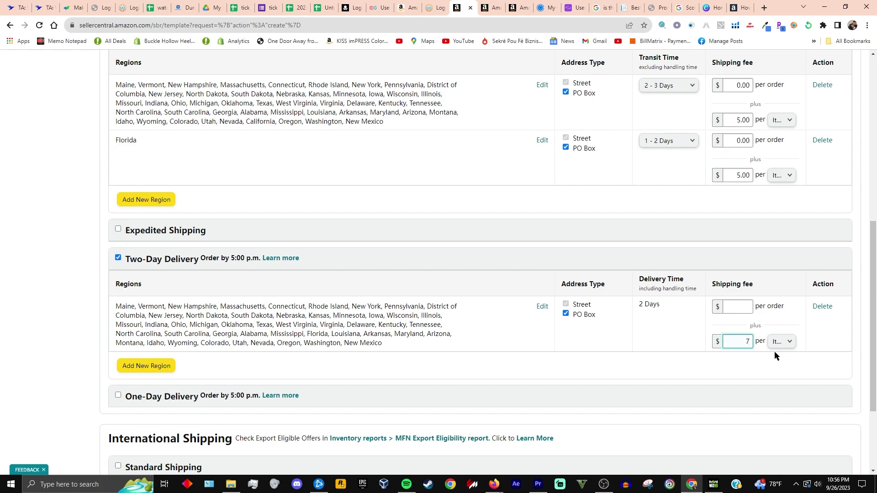
pyautogui.write('.99')
pyautogui.click(828, 346)
pyautogui.doubleClick(745, 343)
pyautogui.write('15')
pyautogui.click(769, 363)
# Try to save the new shipping template with the configured Standard Shipping and Two-Day Delivery options.
pyautogui.scroll(3, 701, 206)
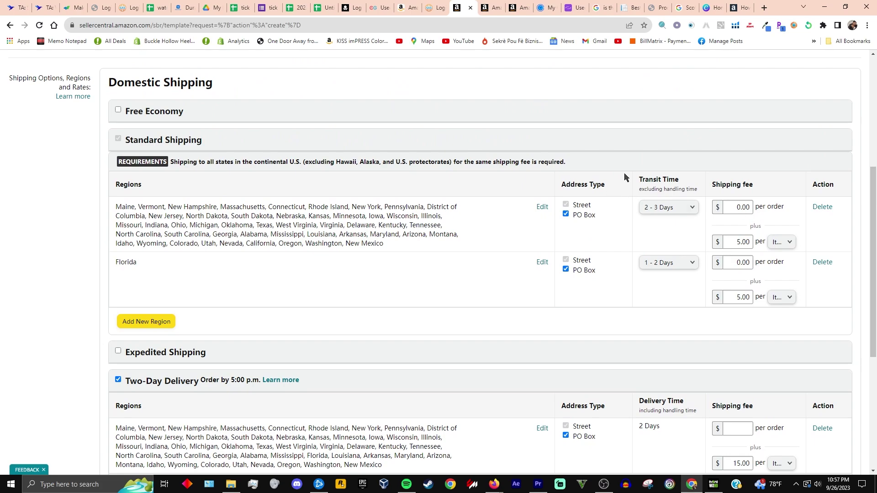
pyautogui.scroll(-1, 579, 171)
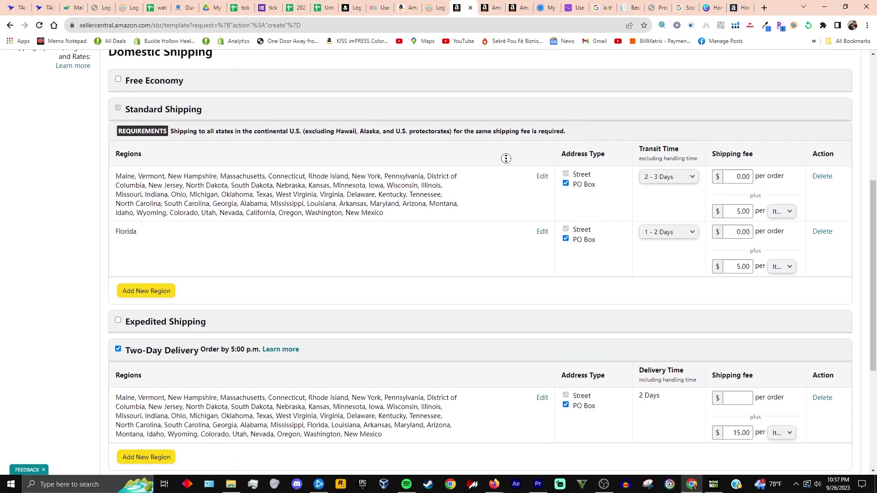
pyautogui.scroll(-4, 505, 159)
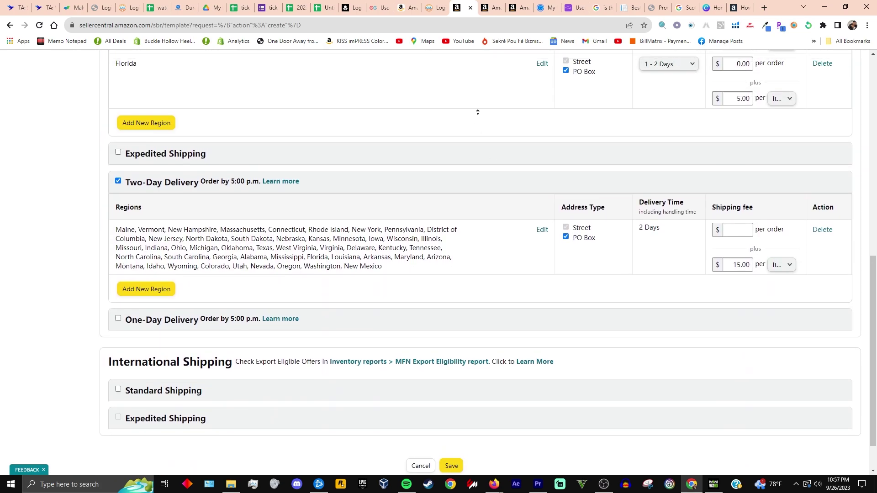
pyautogui.scroll(3, 477, 112)
pyautogui.scroll(-2, 495, 163)
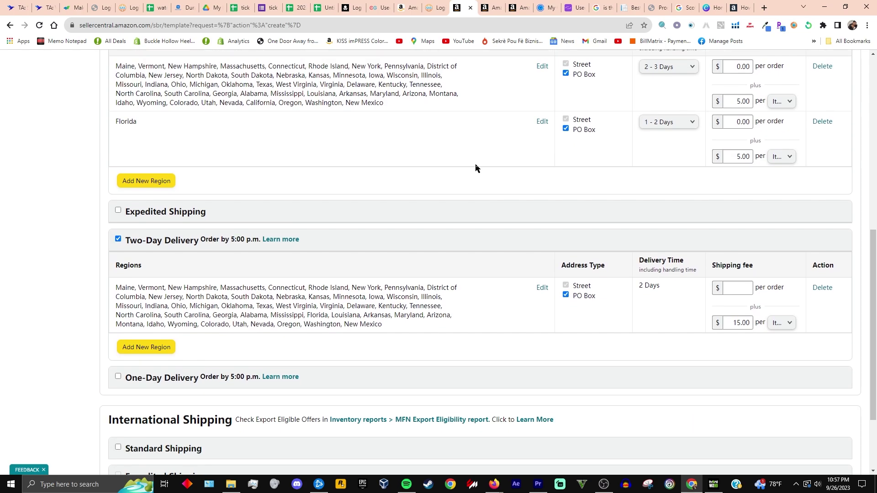
pyautogui.scroll(-3, 476, 168)
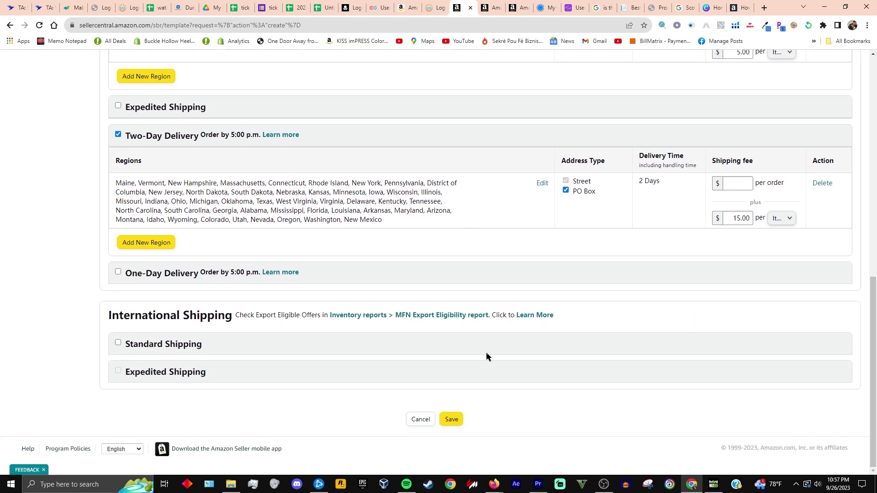
pyautogui.click(451, 420)
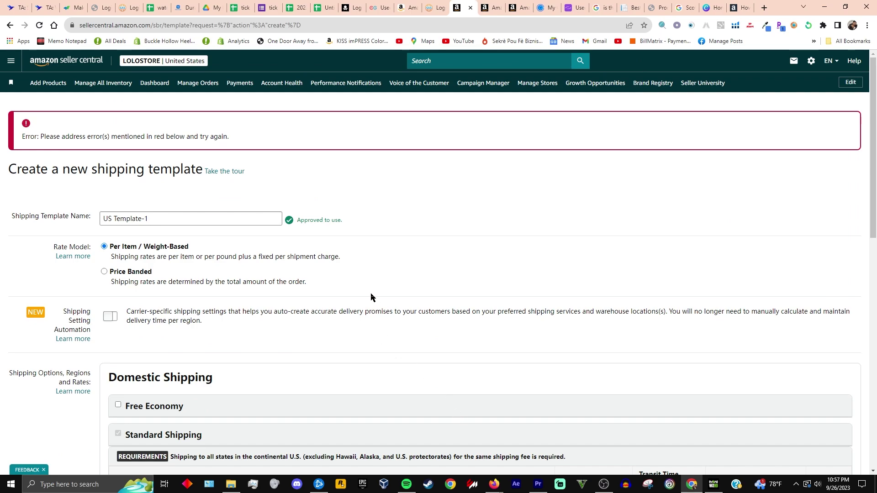
# Examine the template's name, rate model, domestic regions and fees for entries that block saving.
pyautogui.scroll(-1, 320, 272)
pyautogui.scroll(-14, 278, 269)
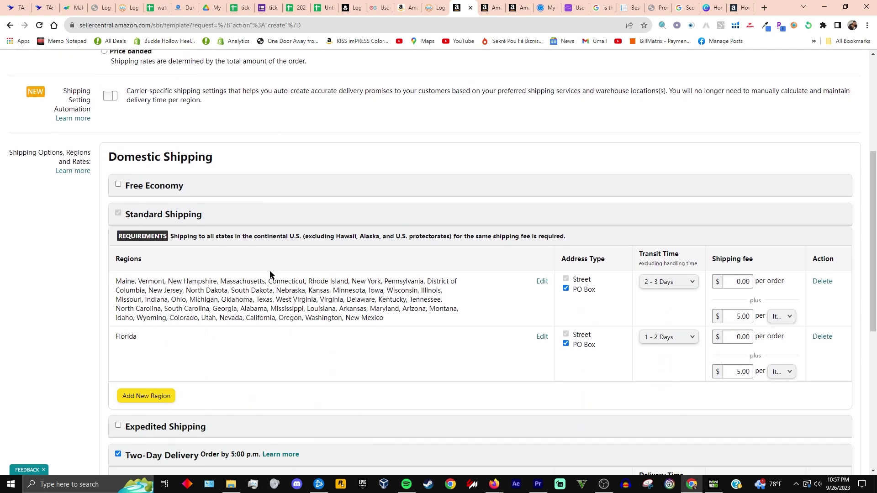
pyautogui.scroll(10, 269, 270)
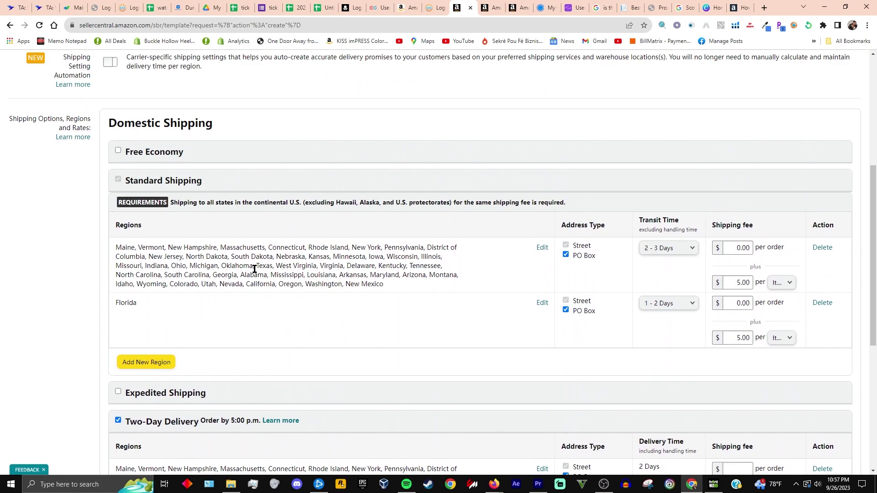
pyautogui.scroll(1, 249, 260)
pyautogui.scroll(-1, 248, 256)
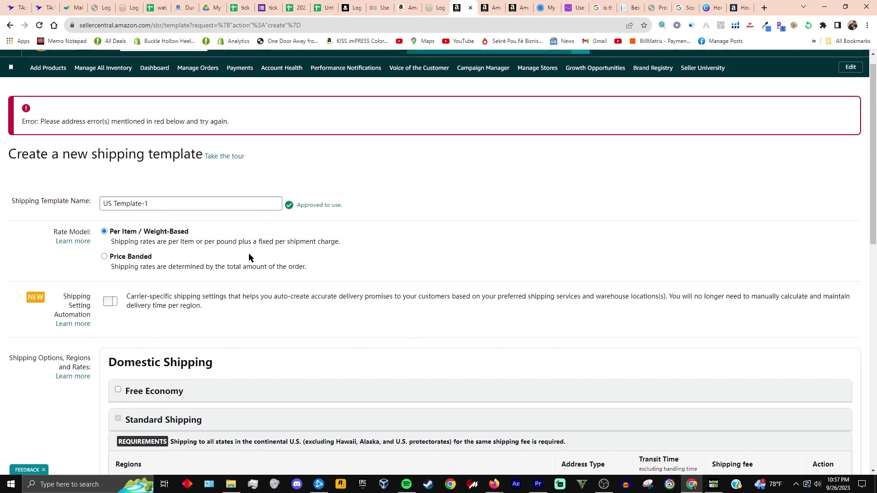
pyautogui.scroll(1, 248, 253)
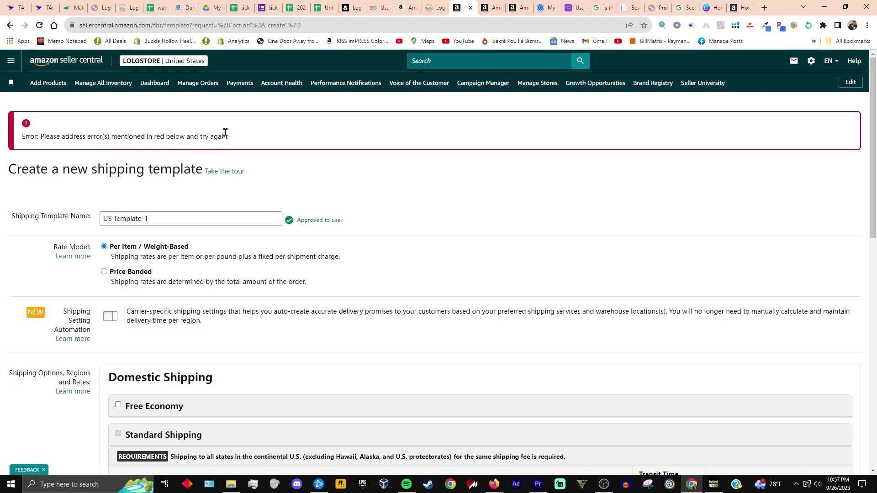
pyautogui.scroll(-8, 216, 133)
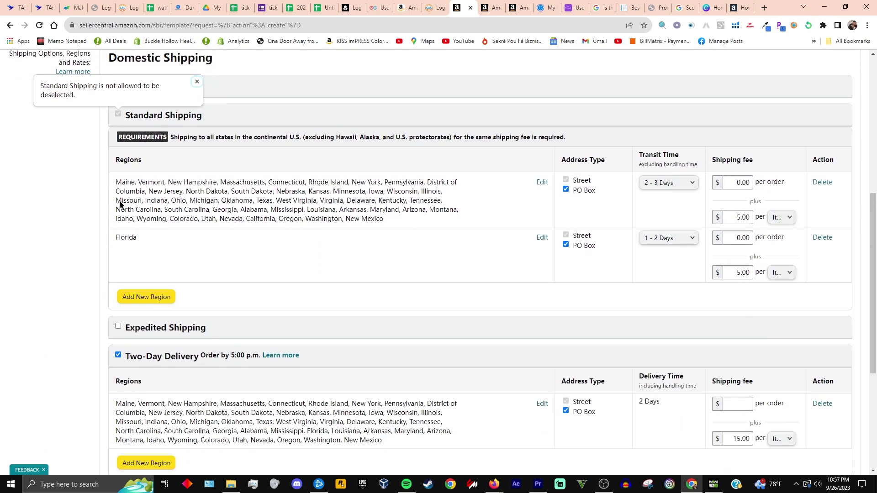
pyautogui.scroll(-1, 159, 215)
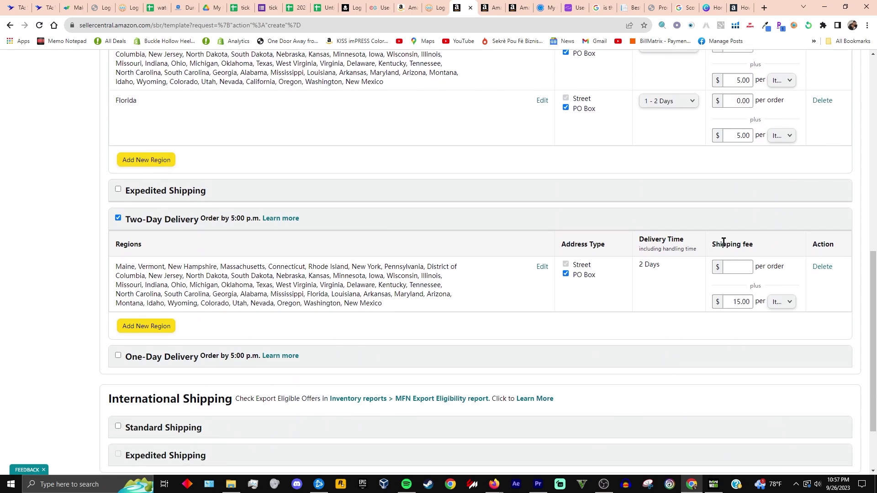
pyautogui.scroll(2, 457, 189)
pyautogui.scroll(-3, 436, 404)
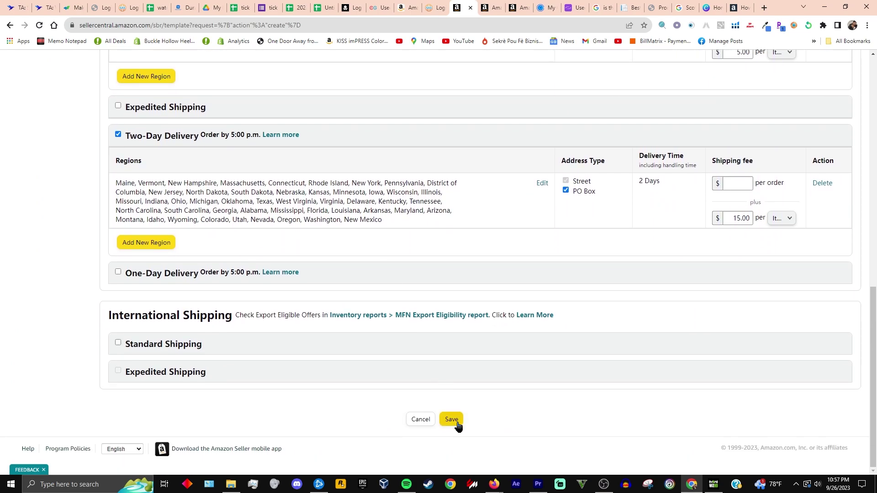
# Retry saving the shipping template and reload the page to restart with a fresh form.
pyautogui.click(455, 422)
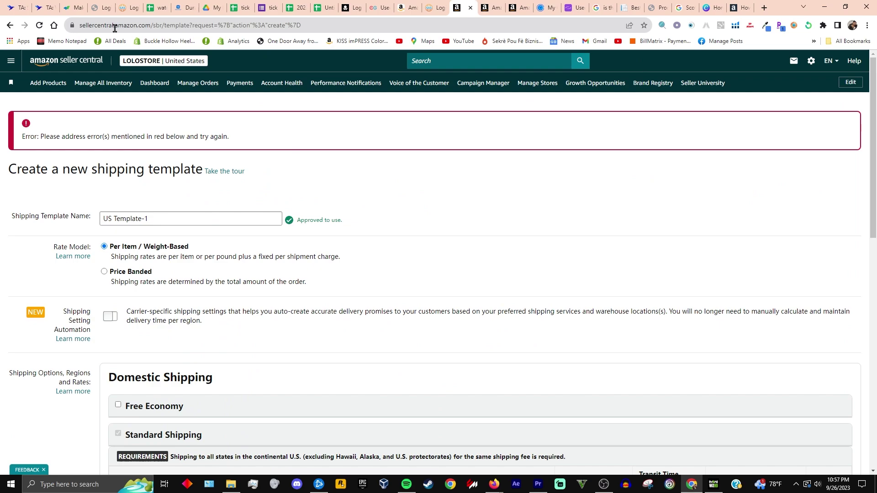
pyautogui.click(39, 26)
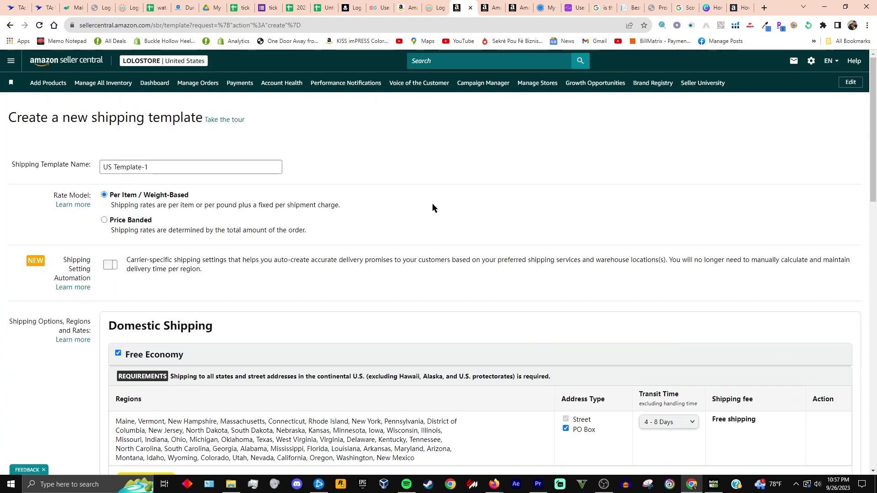
pyautogui.click(599, 263)
# Disable Free Economy as a domestic shipping option and accept its removal from the template.
pyautogui.scroll(-3, 519, 263)
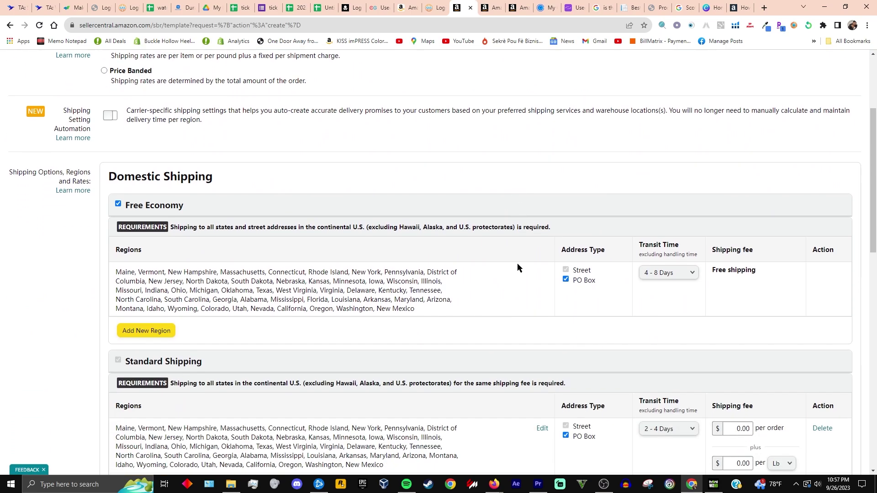
pyautogui.scroll(-2, 517, 263)
pyautogui.scroll(2, 515, 265)
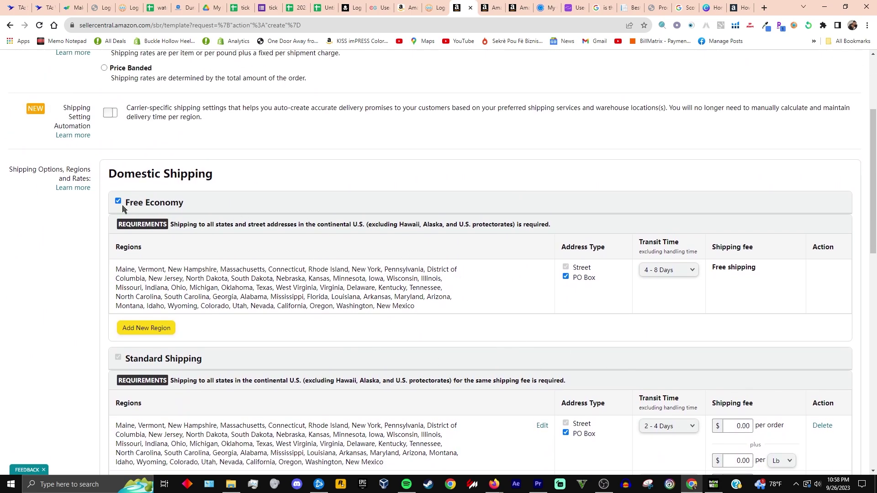
pyautogui.click(119, 201)
pyautogui.click(479, 308)
pyautogui.scroll(-2, 278, 267)
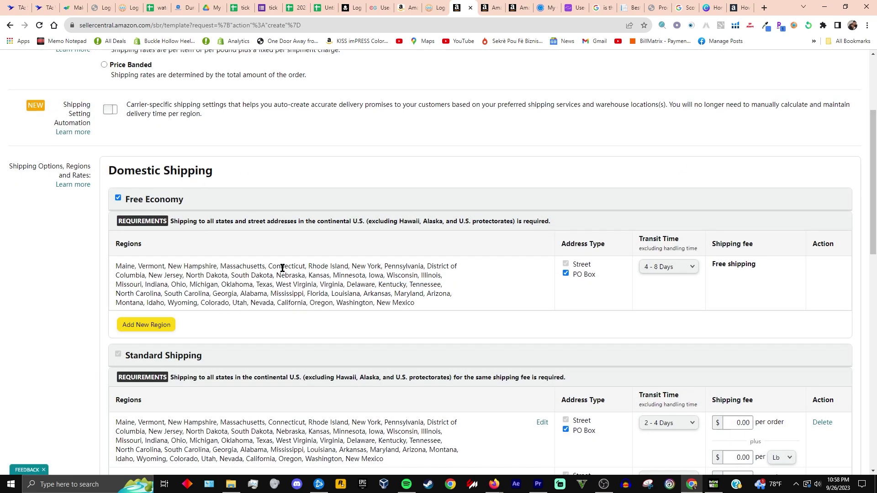
pyautogui.click(118, 110)
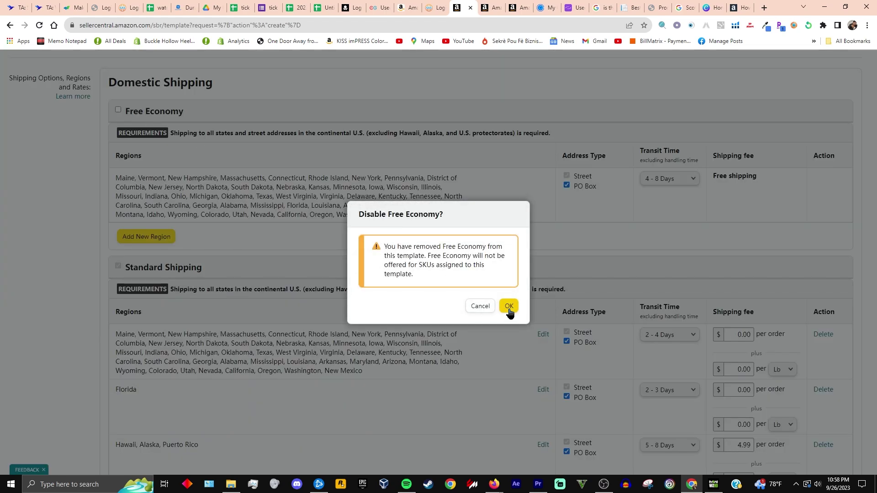
pyautogui.click(508, 305)
# Disable Expedited Shipping and Two-Day Delivery in the template's domestic shipping options.
pyautogui.scroll(-2, 147, 307)
pyautogui.click(118, 330)
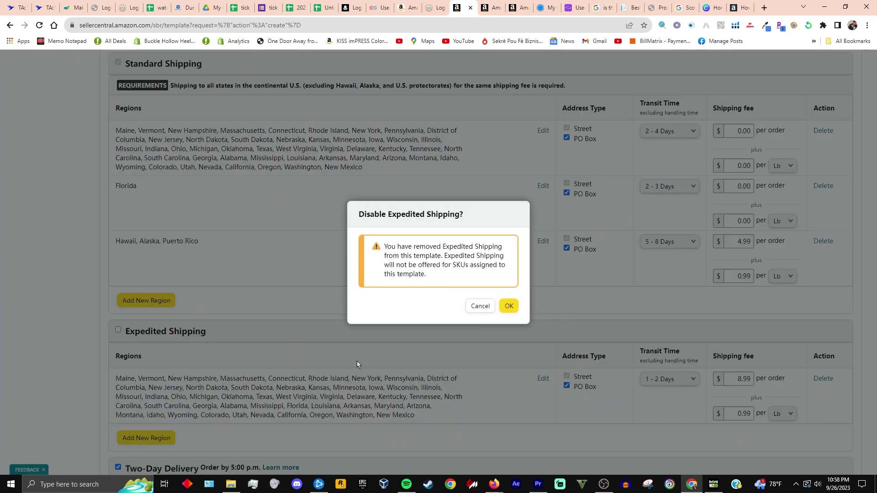
pyautogui.click(502, 309)
pyautogui.click(118, 358)
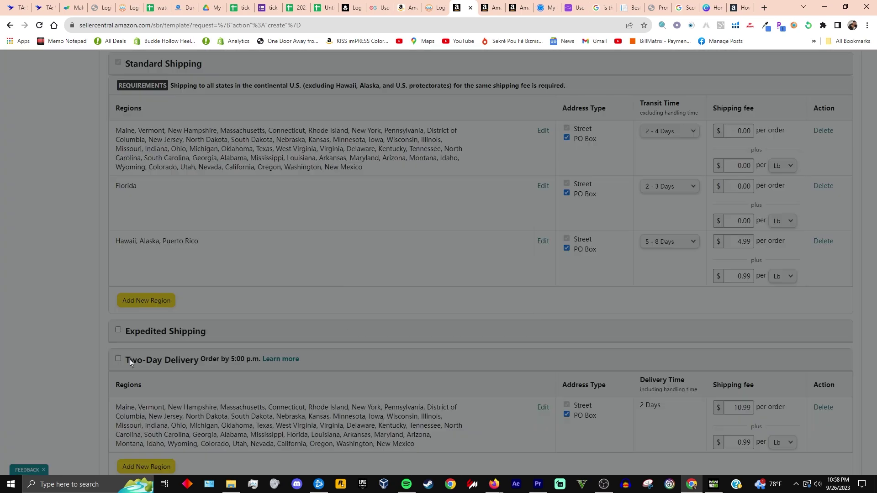
pyautogui.click(510, 310)
# Delete the Hawaii, Alaska and Puerto Rico region from domestic Standard Shipping.
pyautogui.scroll(1, 430, 326)
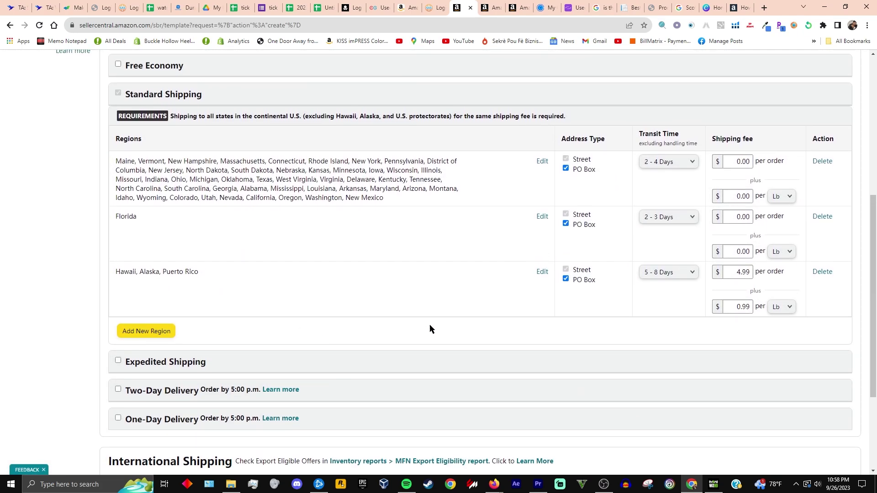
pyautogui.click(833, 272)
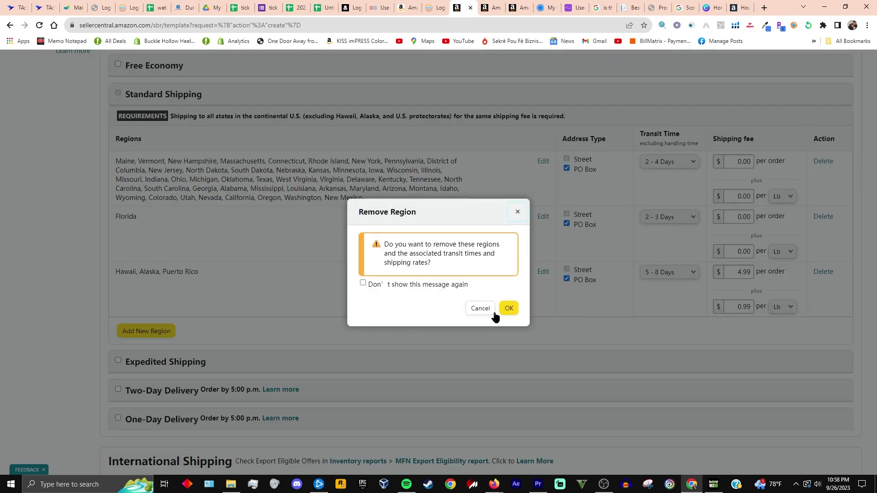
pyautogui.click(515, 310)
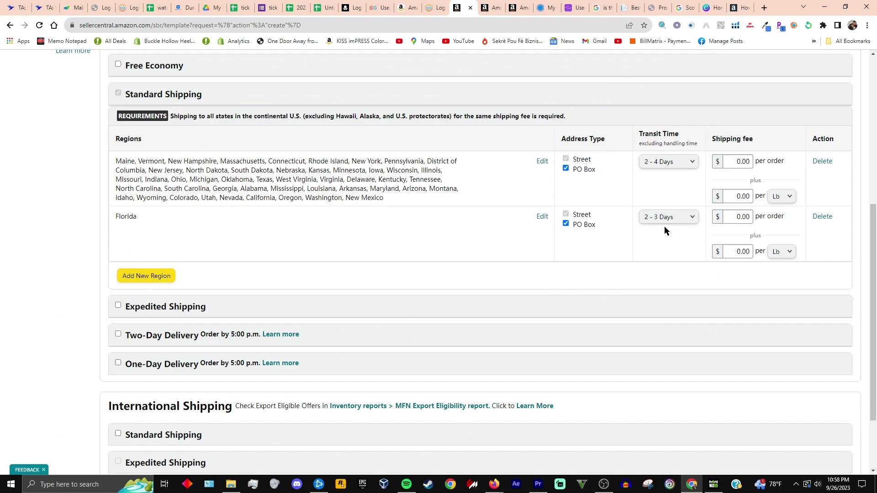
# Set the domestic Standard Shipping fee to $5.00 per item for both Florida and the other continental states region.
pyautogui.doubleClick(742, 252)
pyautogui.write('5')
pyautogui.doubleClick(745, 200)
pyautogui.write('5')
pyautogui.click(796, 216)
pyautogui.click(787, 200)
pyautogui.click(781, 217)
pyautogui.click(786, 251)
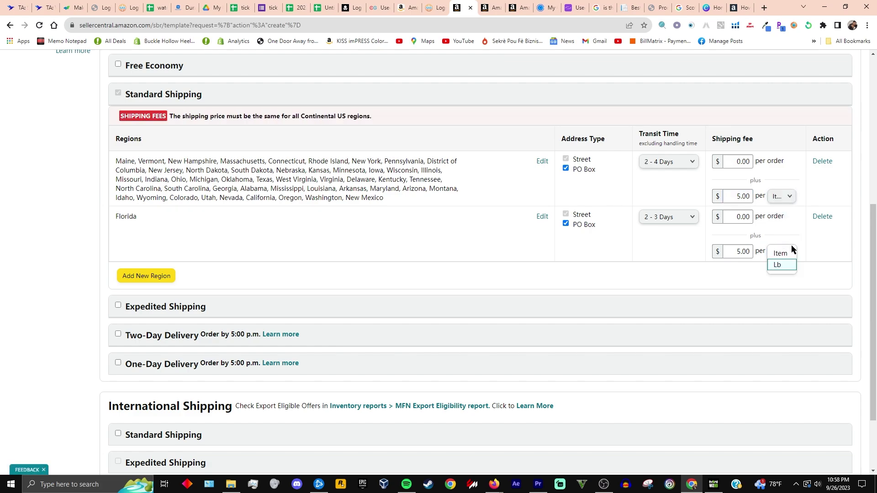
pyautogui.click(779, 273)
# Save the shipping template and review its regions, transit times and shipping fees.
pyautogui.scroll(-2, 543, 430)
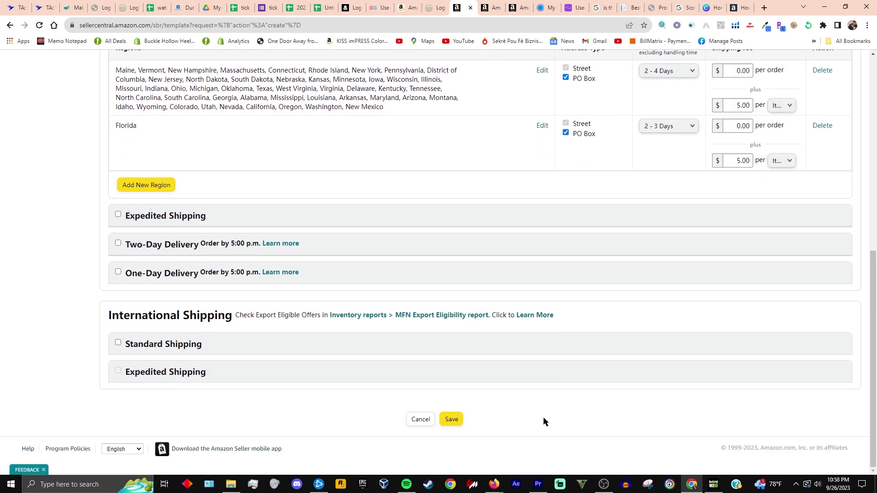
pyautogui.click(455, 420)
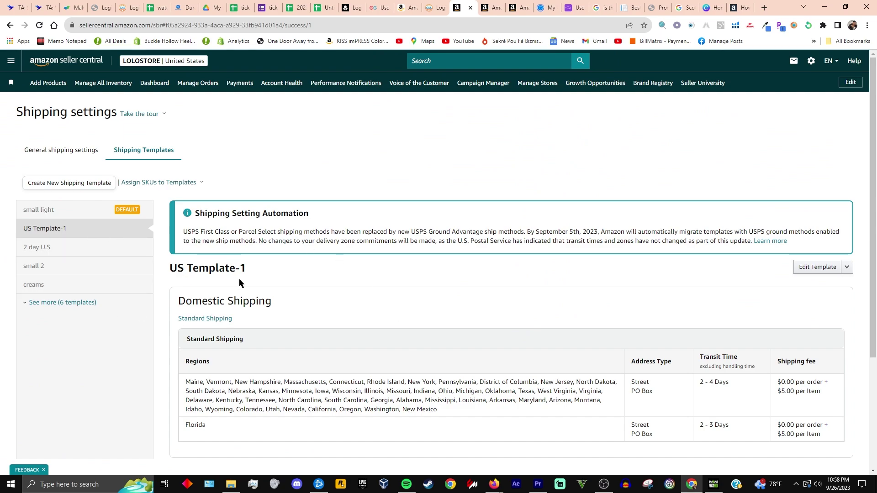
pyautogui.scroll(-3, 340, 302)
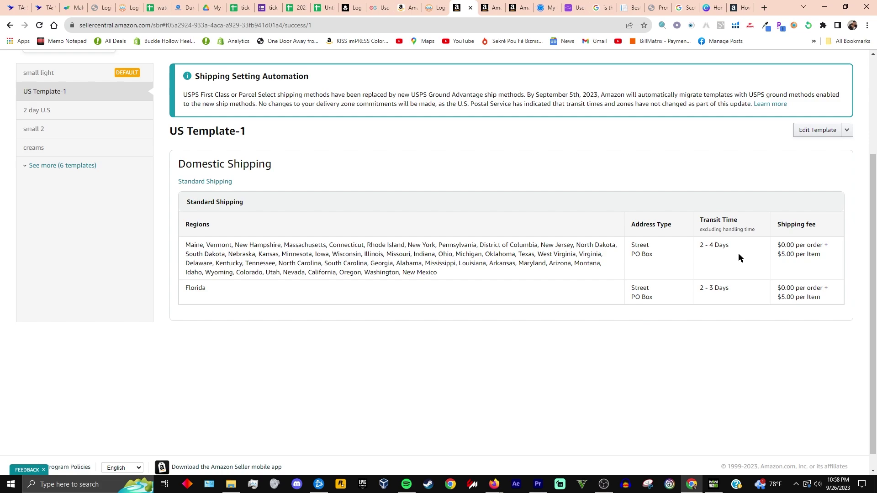
pyautogui.scroll(3, 508, 266)
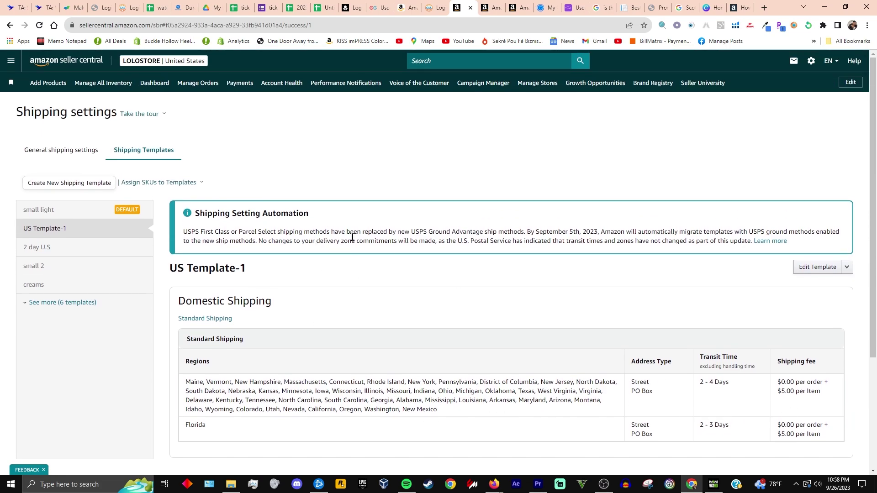
# Open the general shipping settings and review the order fulfillment, handling time and holidays sections.
pyautogui.click(64, 150)
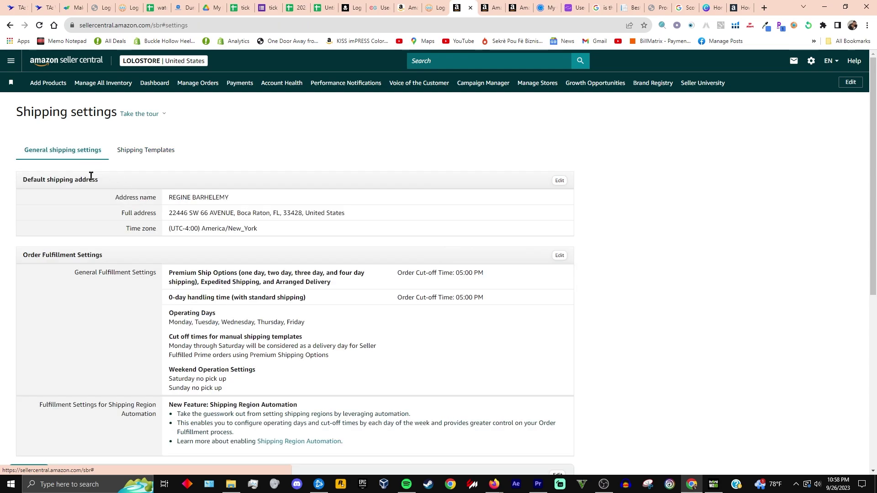
pyautogui.scroll(-2, 133, 185)
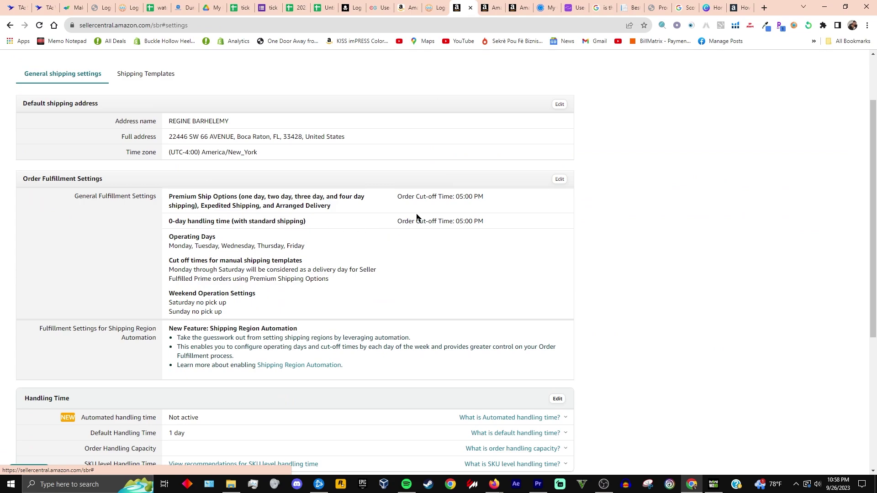
pyautogui.scroll(-3, 412, 216)
pyautogui.scroll(-2, 403, 224)
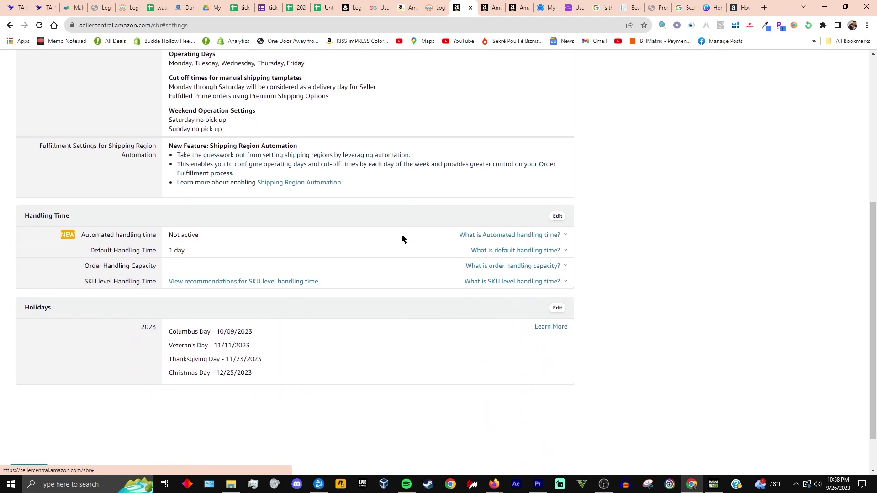
pyautogui.scroll(3, 401, 235)
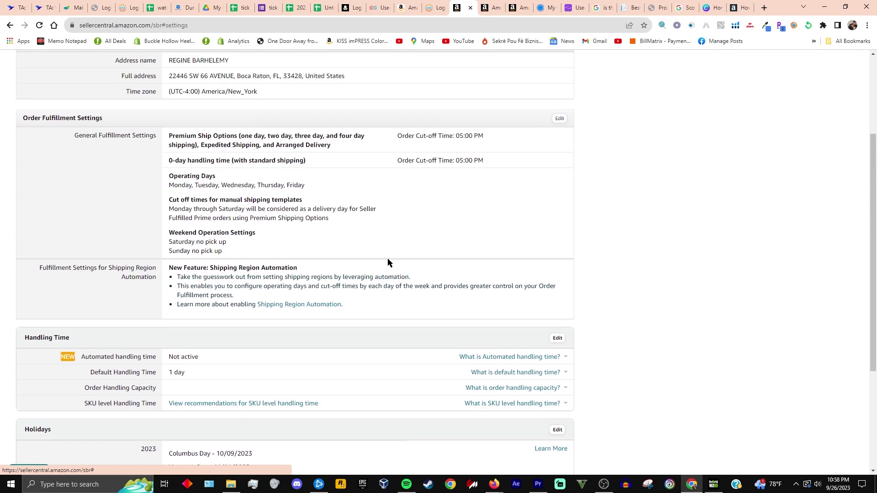
pyautogui.scroll(-3, 387, 258)
# Examine the default handling time and its available choices, and return to the general shipping settings.
pyautogui.moveTo(90, 280); pyautogui.dragTo(199, 286)
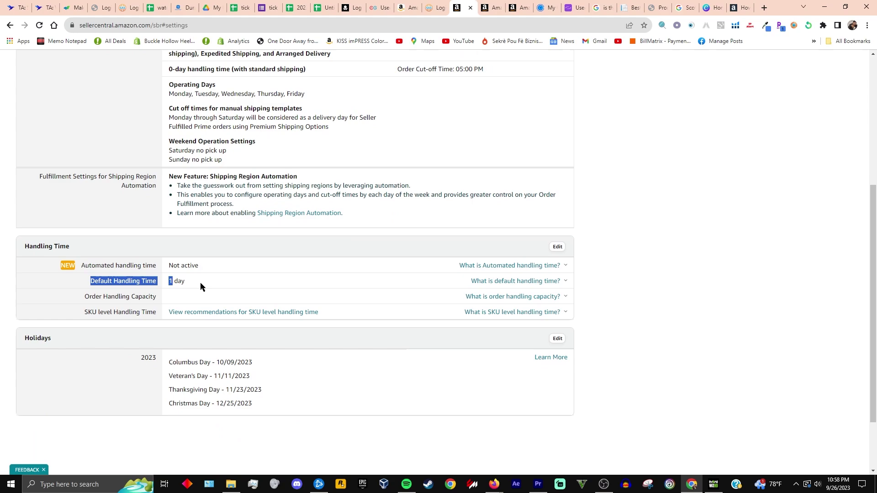
pyautogui.click(426, 317)
pyautogui.click(557, 248)
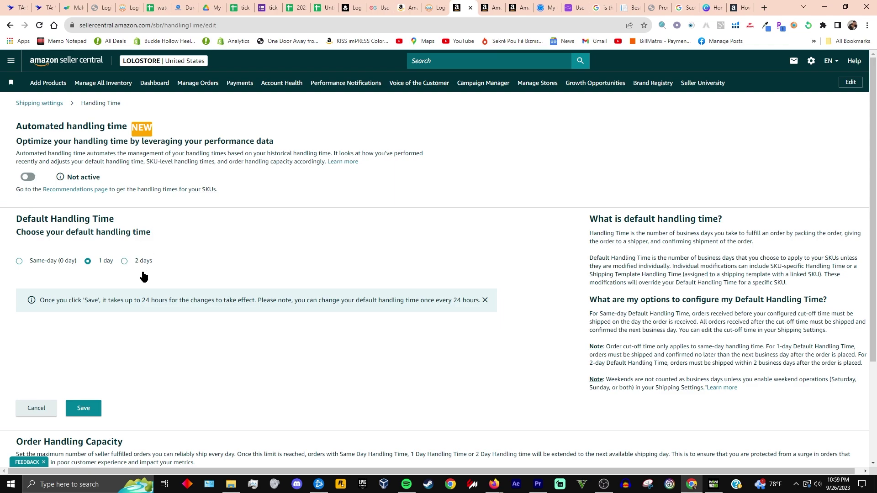
pyautogui.hotkey('alt', 'Left')
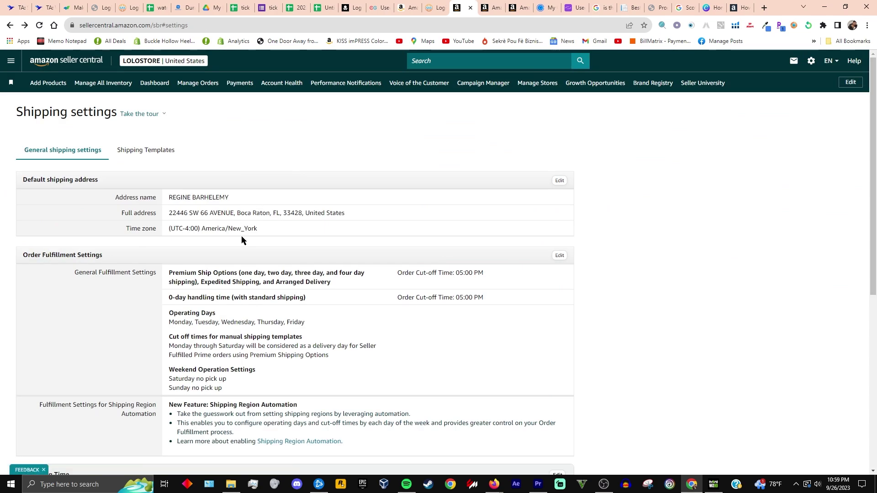
# Edit the order fulfillment settings, setting the cut-off times for Premium Ship Options and 0-day handling time to 09:00 PM.
pyautogui.scroll(-3, 226, 255)
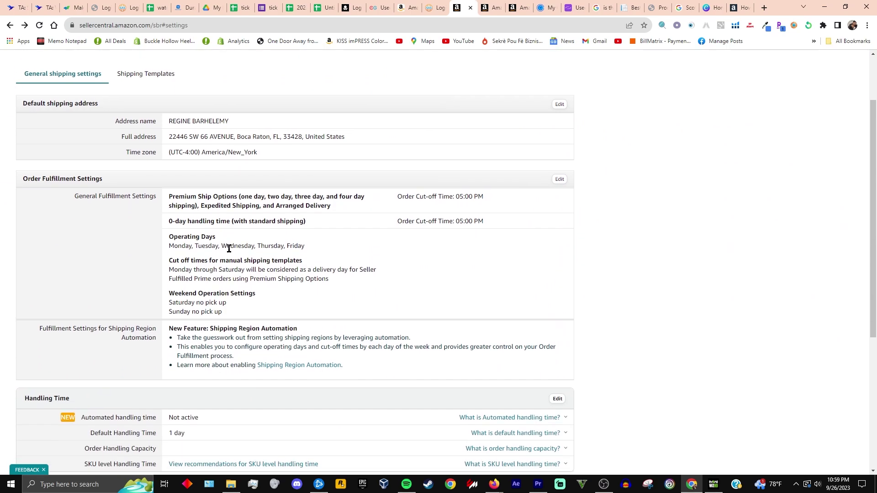
pyautogui.scroll(1, 205, 188)
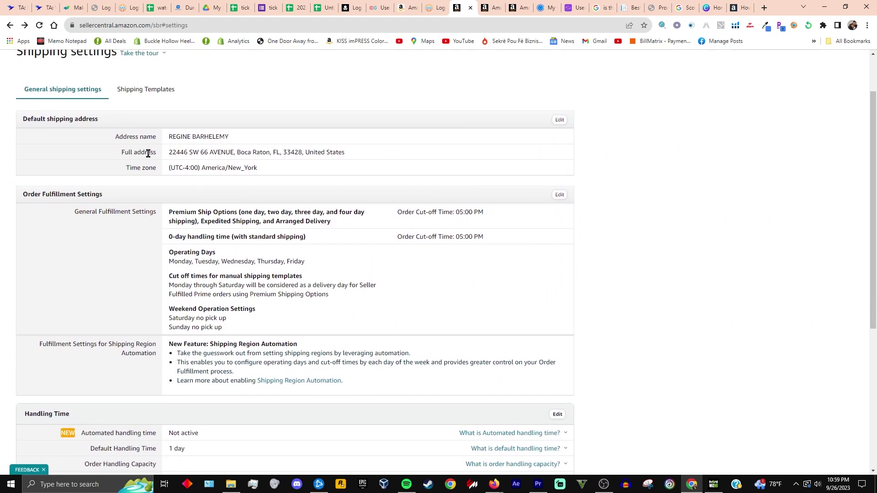
pyautogui.scroll(-1, 183, 173)
pyautogui.scroll(-1, 218, 189)
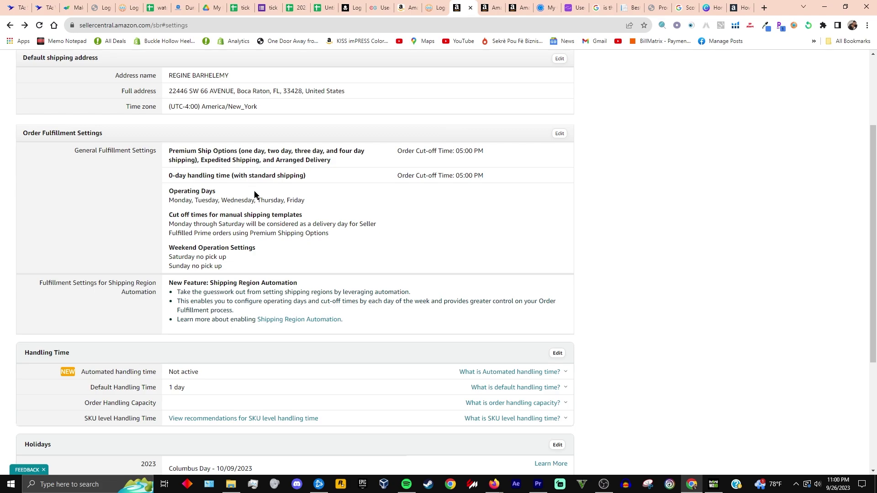
pyautogui.scroll(-2, 250, 192)
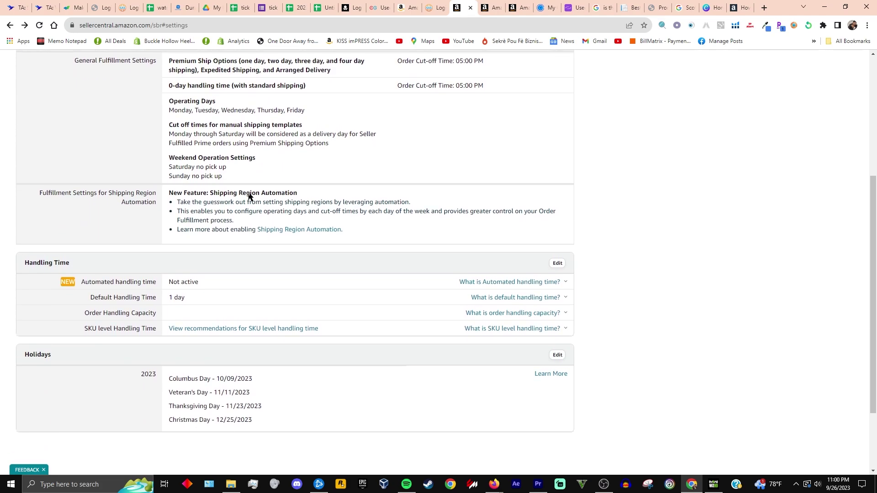
pyautogui.scroll(2, 248, 193)
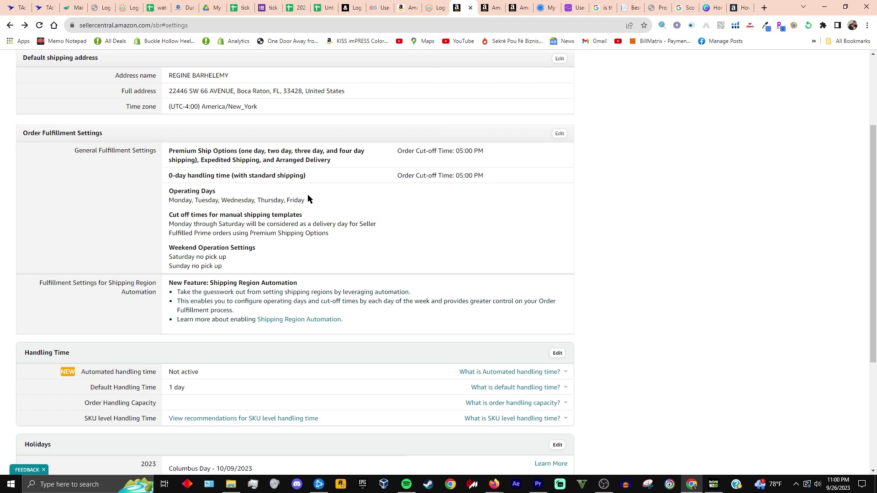
pyautogui.click(560, 133)
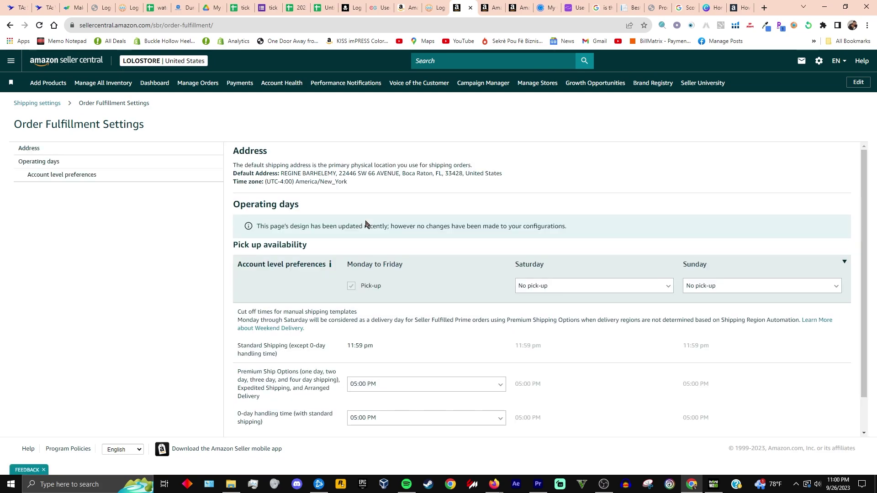
pyautogui.scroll(-1, 421, 284)
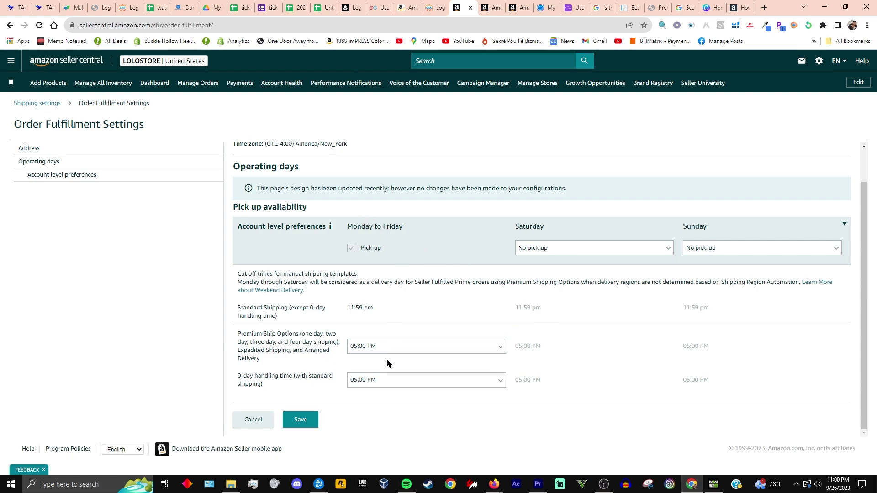
pyautogui.click(393, 347)
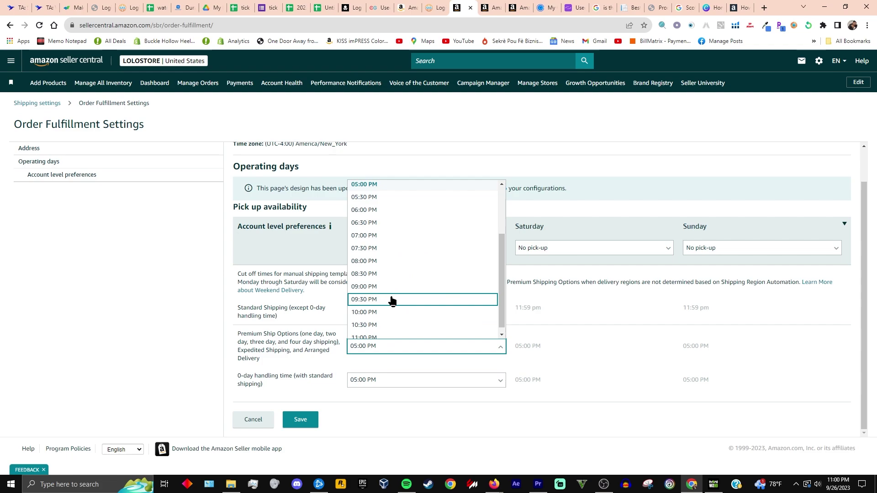
pyautogui.click(412, 282)
pyautogui.click(402, 380)
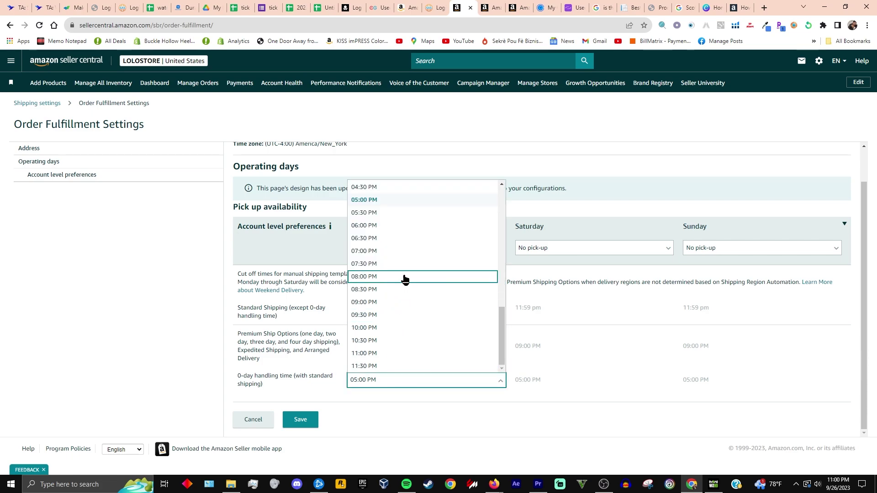
pyautogui.click(396, 305)
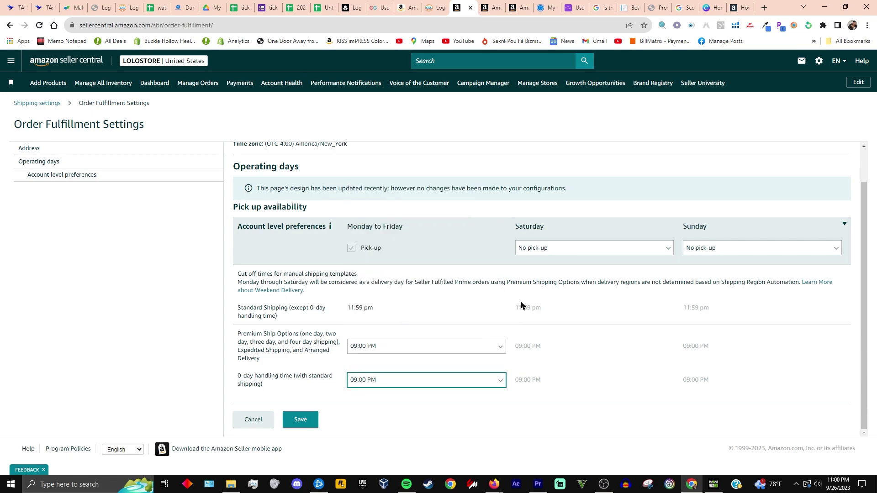
# Check the Saturday pick-up choices, keep No pick-up, and save the order fulfillment settings.
pyautogui.click(589, 252)
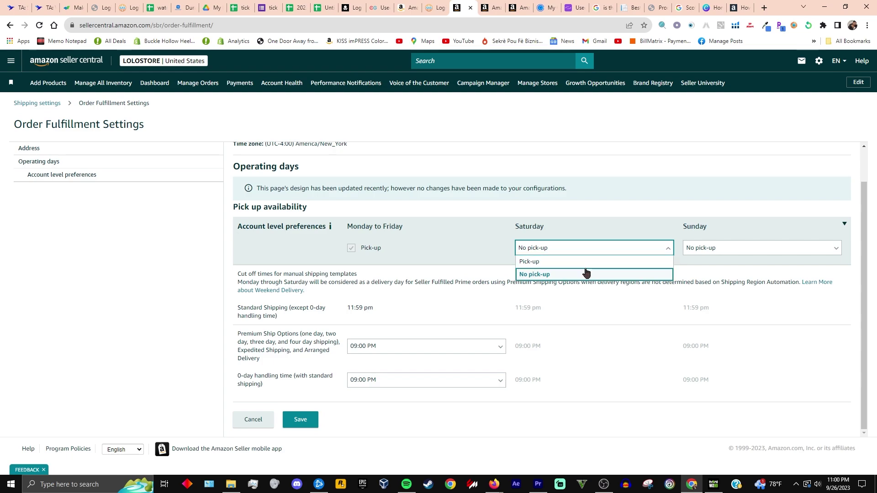
pyautogui.click(613, 226)
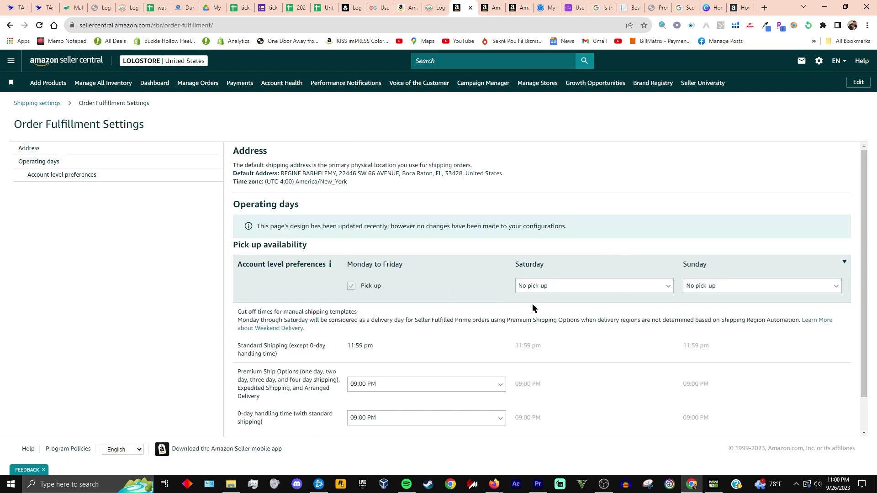
pyautogui.scroll(-1, 548, 292)
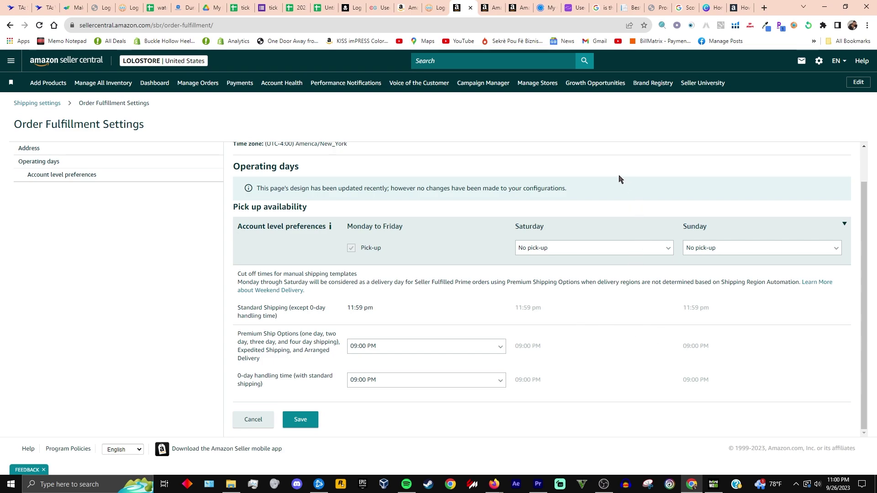
pyautogui.click(302, 421)
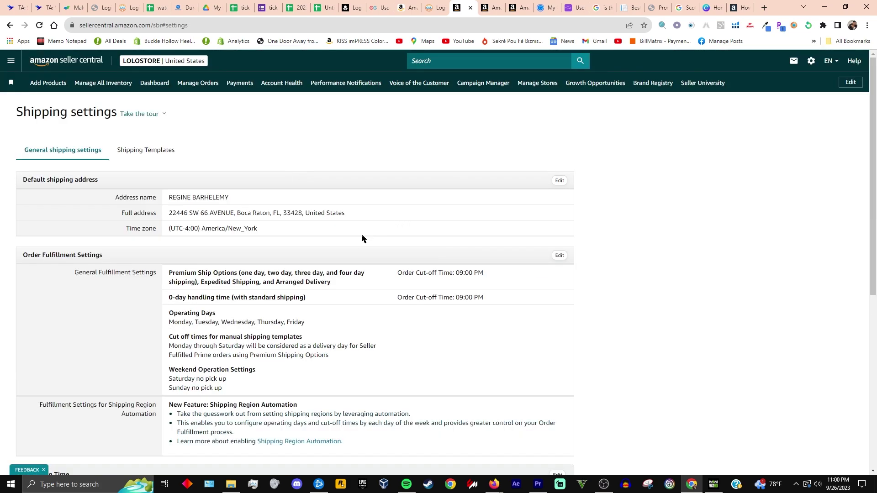
# Reopen the order fulfillment settings to review pick-up availability and cut-off times, and return to the shipping settings.
pyautogui.click(559, 256)
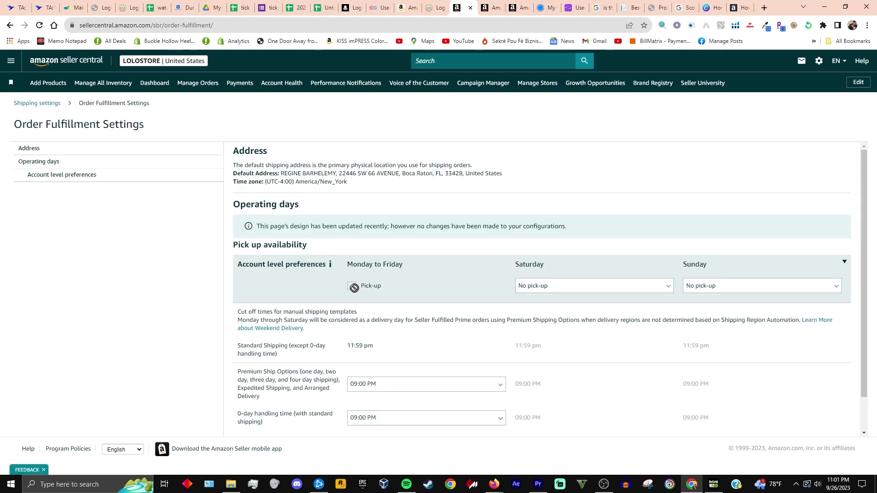
pyautogui.scroll(-1, 345, 285)
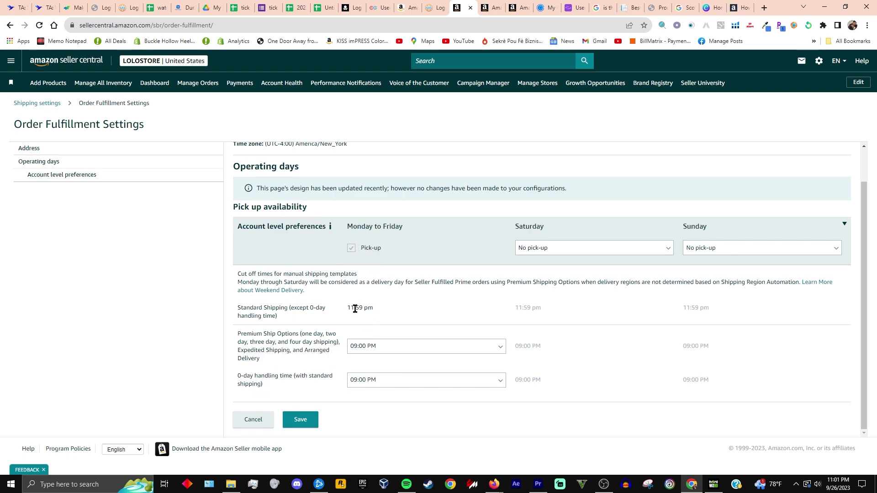
pyautogui.hotkey('alt', 'Left')
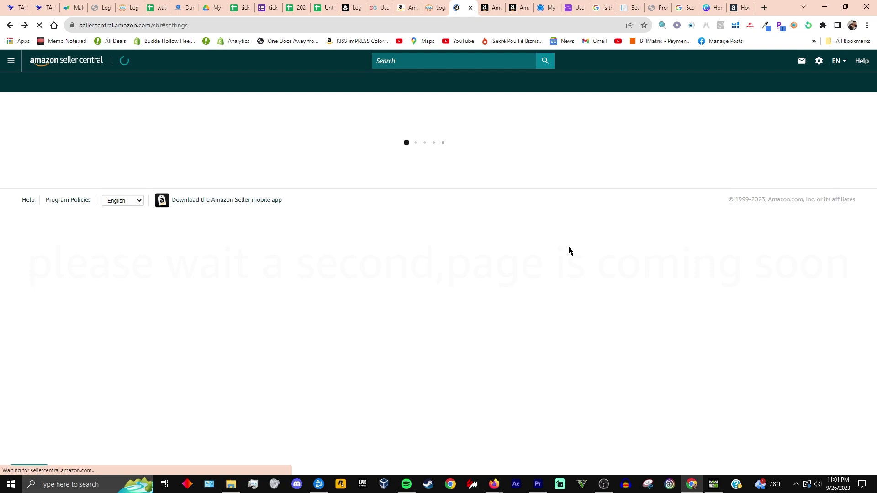